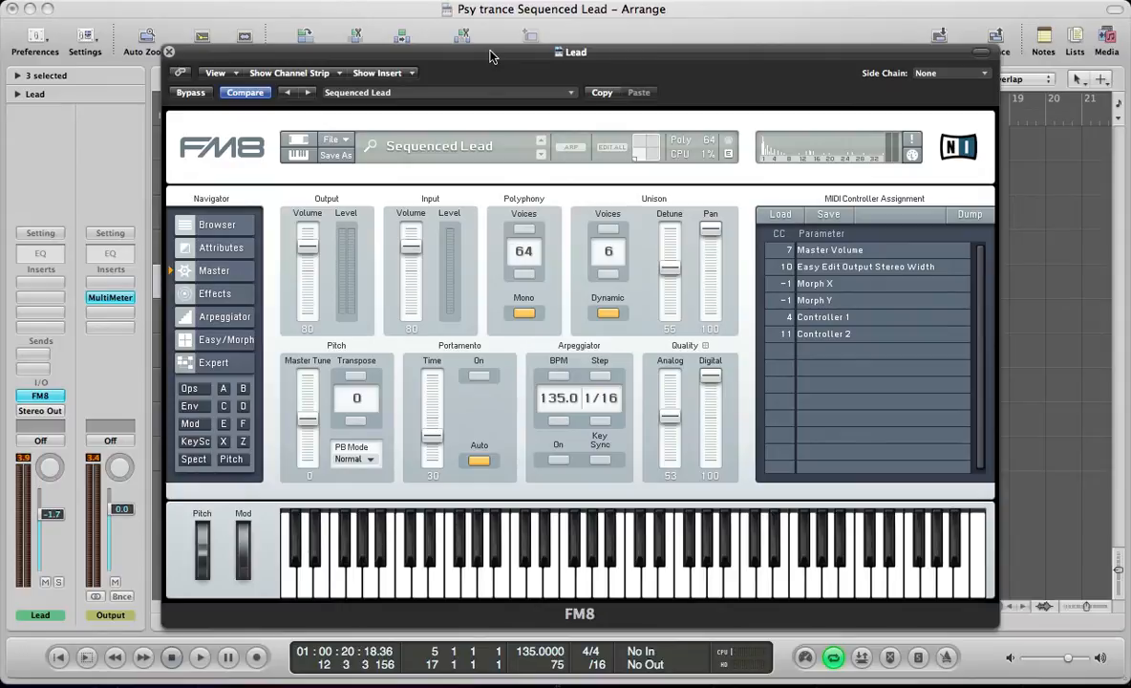
- Start a new sound and set operator F's waveform to Sawtooth
{"action": "left_click", "coordinate": [333, 140]}
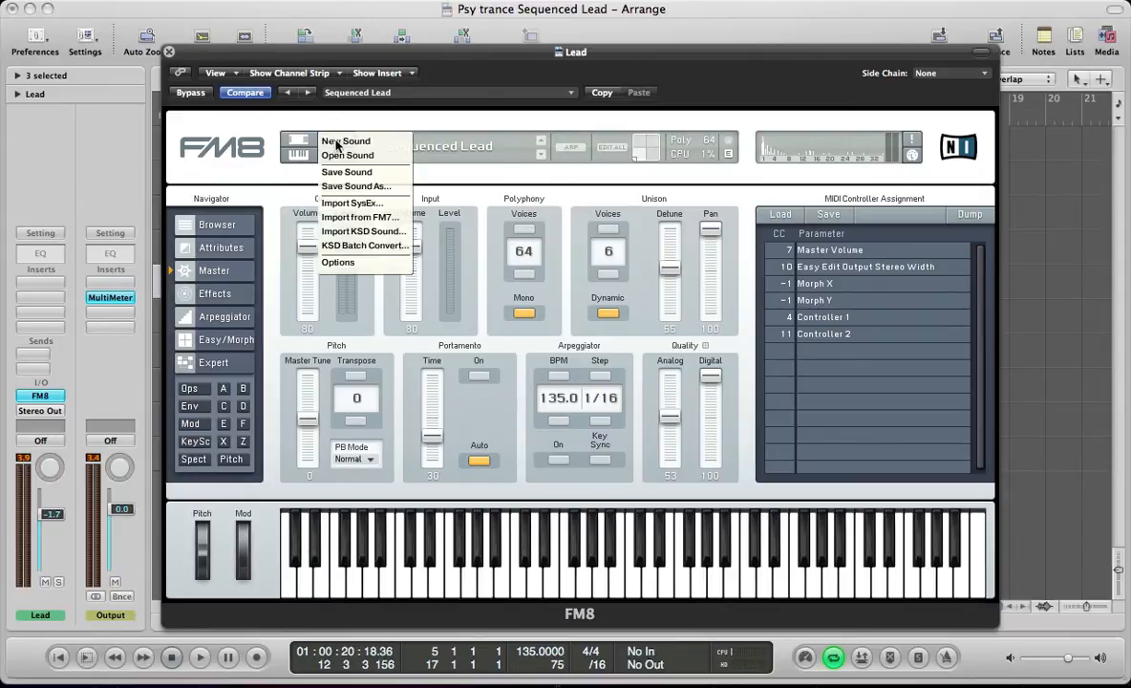
{"action": "left_click", "coordinate": [348, 141]}
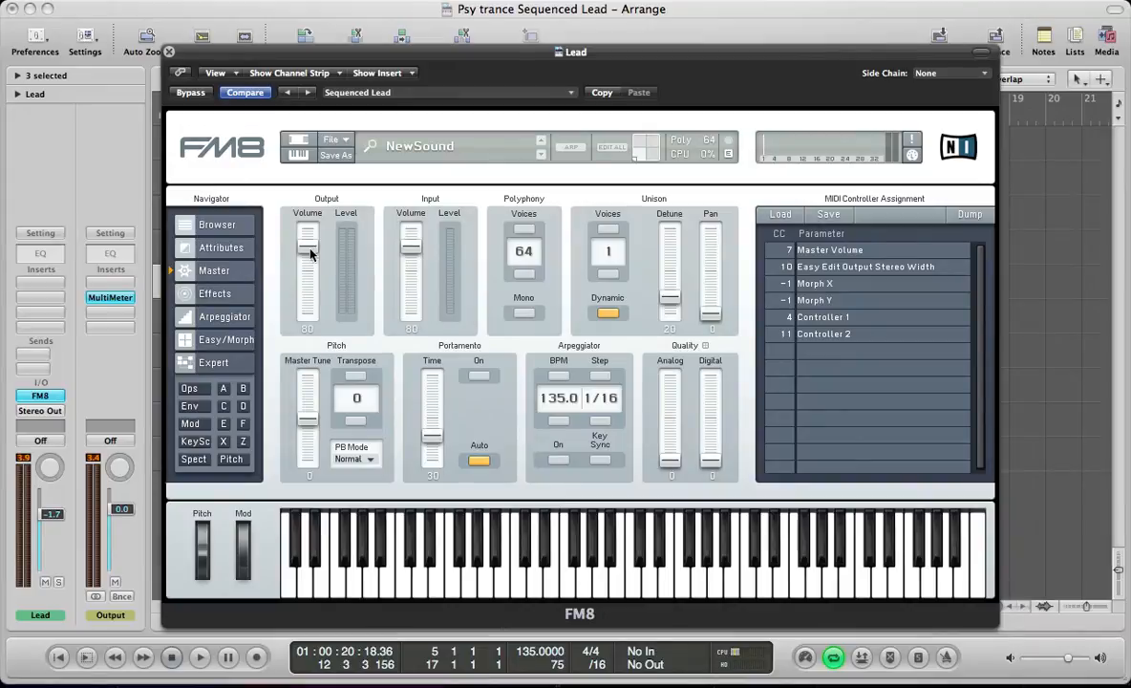
{"action": "left_click", "coordinate": [188, 390]}
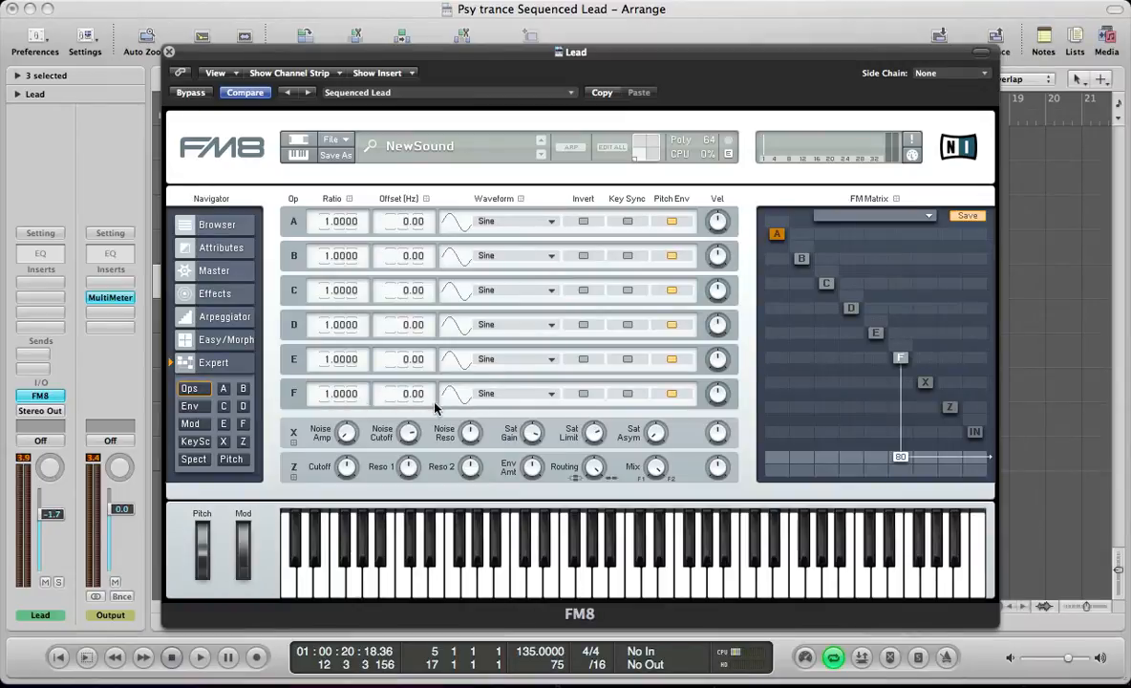
{"action": "left_click", "coordinate": [485, 395]}
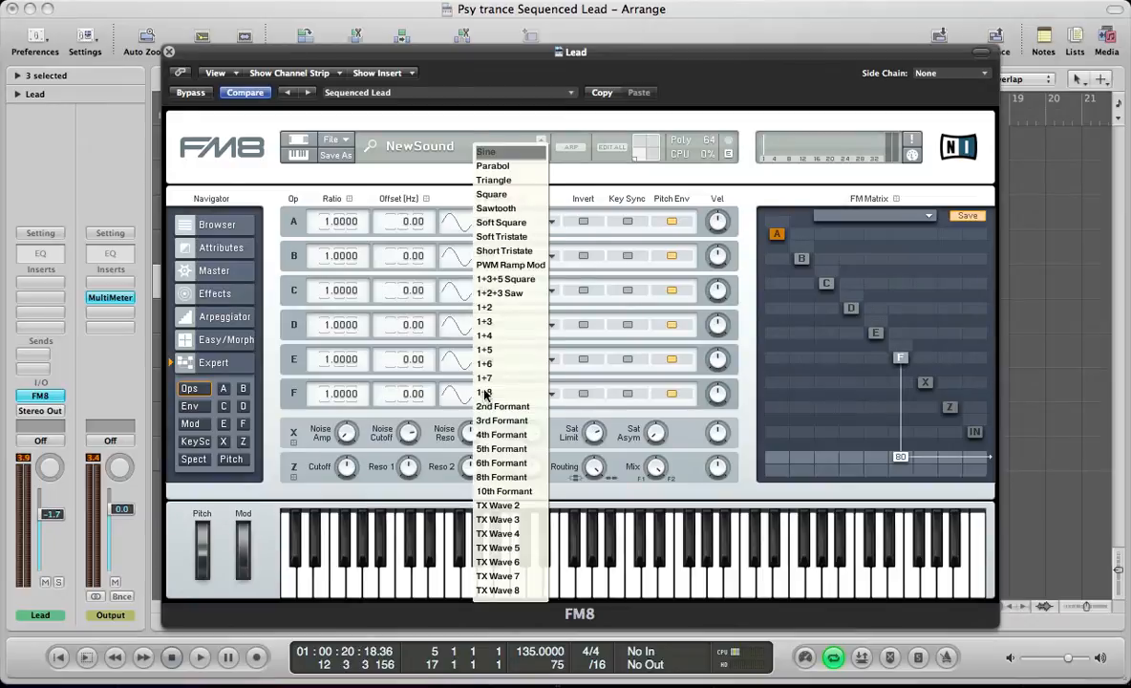
{"action": "left_click", "coordinate": [491, 207]}
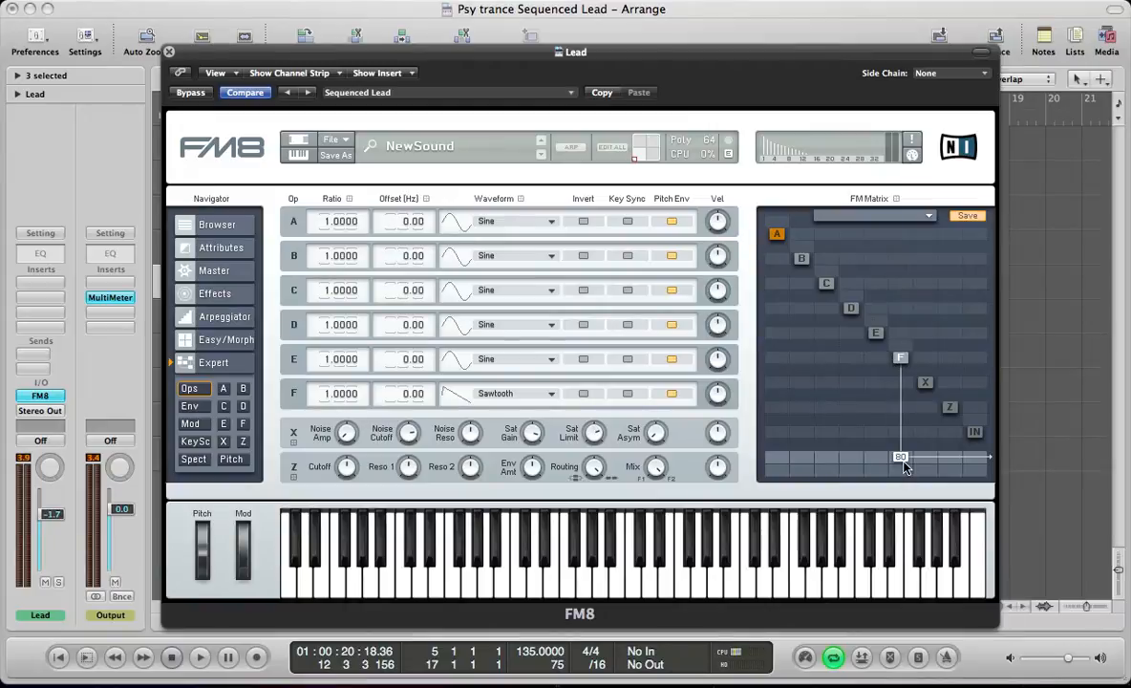
- Route operator F to the output at 19 and to Z at 100, send Z out at 60, and raise the Lead channel volume to +6.0
{"action": "left_click_drag", "start_coordinate": [904, 468], "coordinate": [905, 511]}
{"action": "left_click_drag", "start_coordinate": [901, 407], "coordinate": [925, 223]}
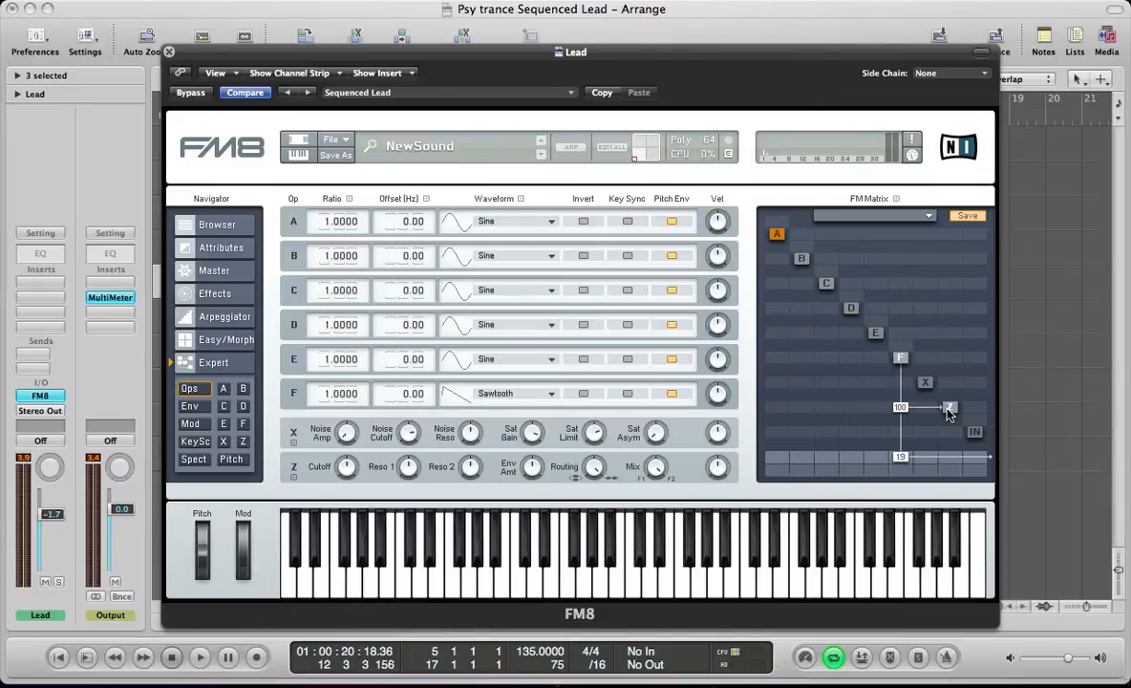
{"action": "left_click_drag", "start_coordinate": [952, 461], "coordinate": [968, 410]}
{"action": "left_click_drag", "start_coordinate": [29, 522], "coordinate": [45, 432]}
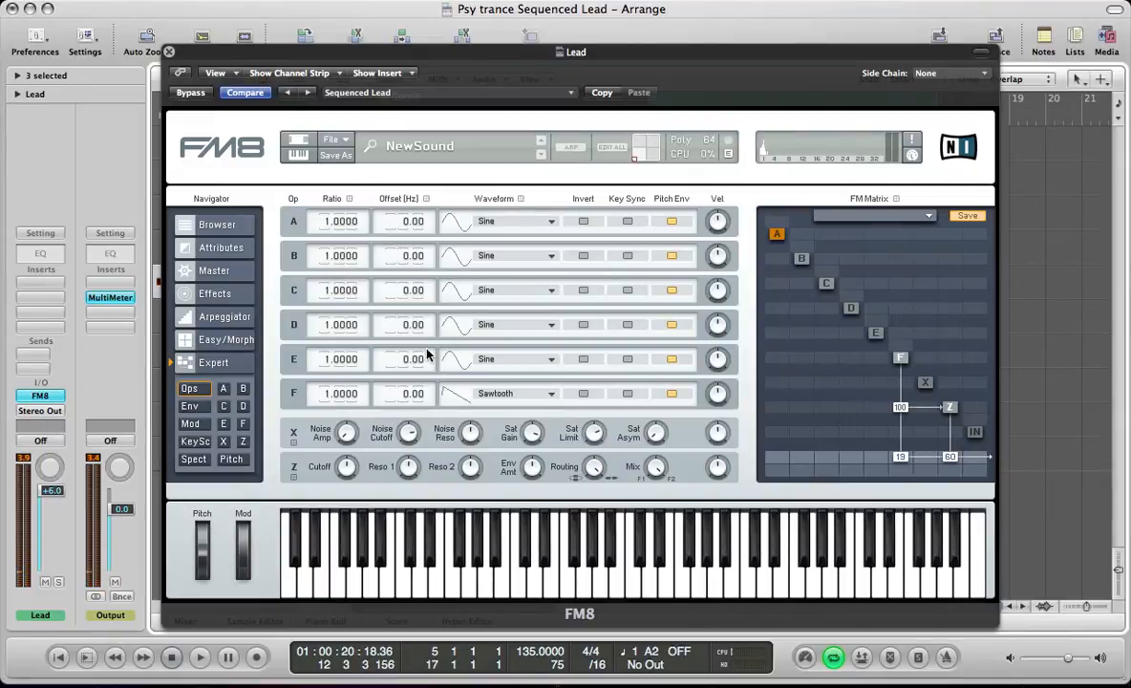
- Enable operator E in the FM matrix and set its ratio to 0.4995
{"action": "right_click", "coordinate": [876, 337]}
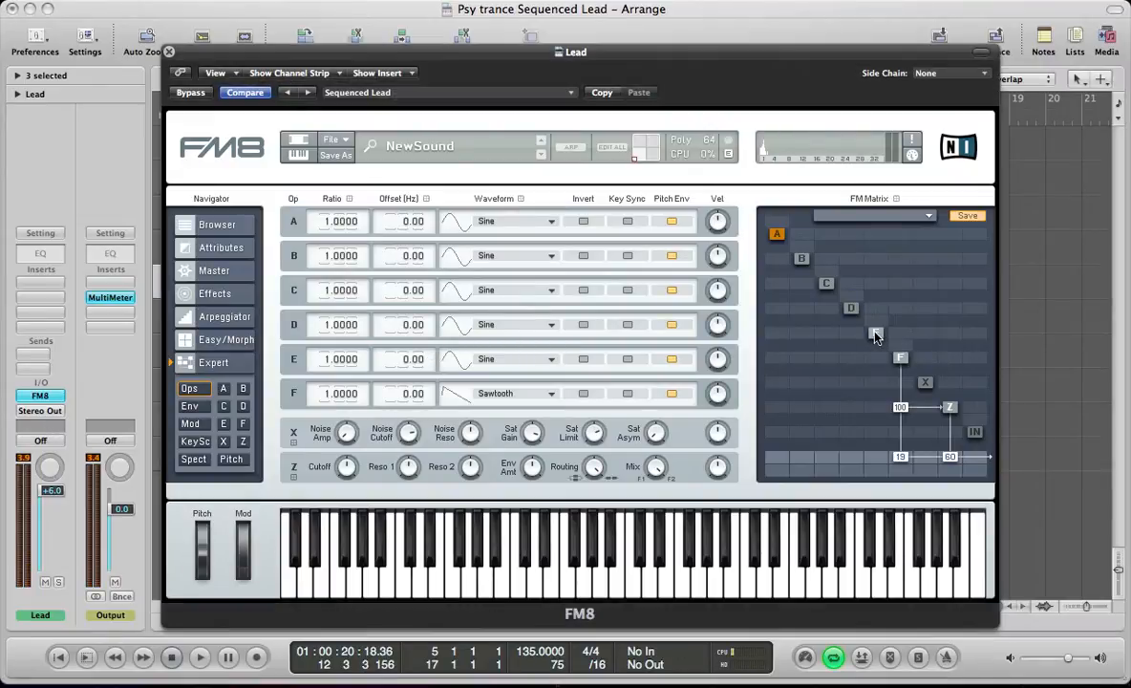
{"action": "double_click", "coordinate": [331, 360]}
{"action": "type", "text": "0.5"}
{"action": "key", "text": "Return"}
{"action": "left_click_drag", "start_coordinate": [355, 364], "coordinate": [358, 361]}
- Set operator E's waveform to Sawtooth and route it to Z at 89 and to the output at 36
{"action": "left_click", "coordinate": [488, 365]}
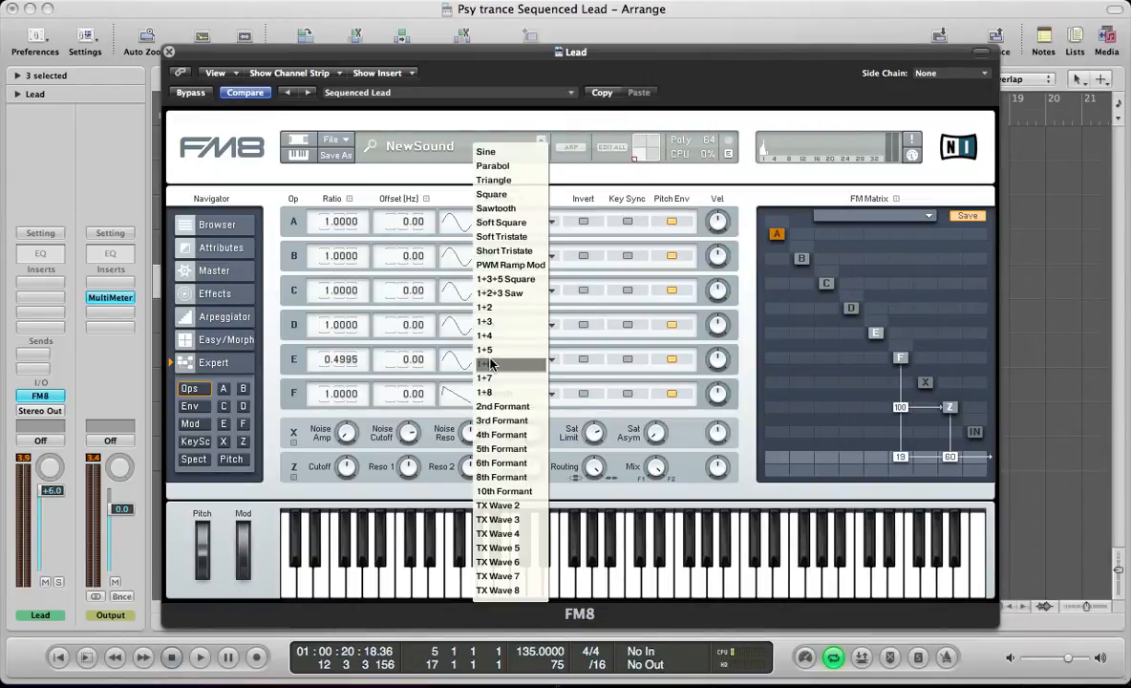
{"action": "left_click", "coordinate": [501, 213]}
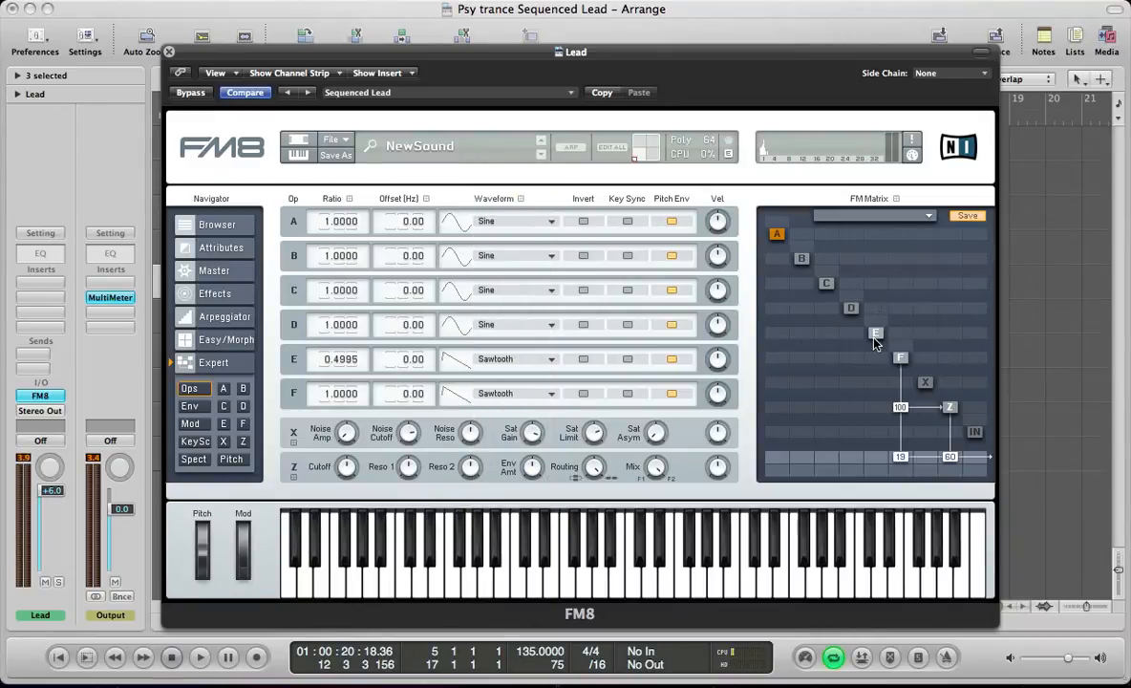
{"action": "left_click_drag", "start_coordinate": [878, 411], "coordinate": [879, 336]}
{"action": "left_click_drag", "start_coordinate": [875, 457], "coordinate": [877, 434]}
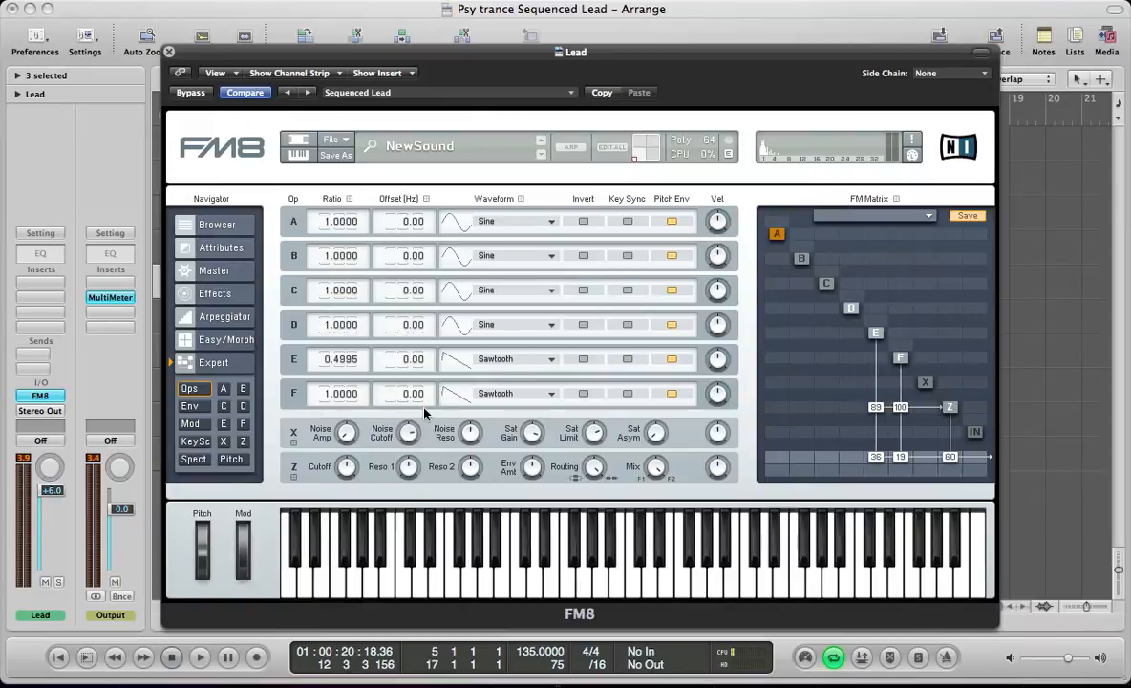
- Give operator D the 5th Formant waveform and a 0.2500 ratio, and route it to Z at 50 and to the output at 23
{"action": "left_click", "coordinate": [485, 328]}
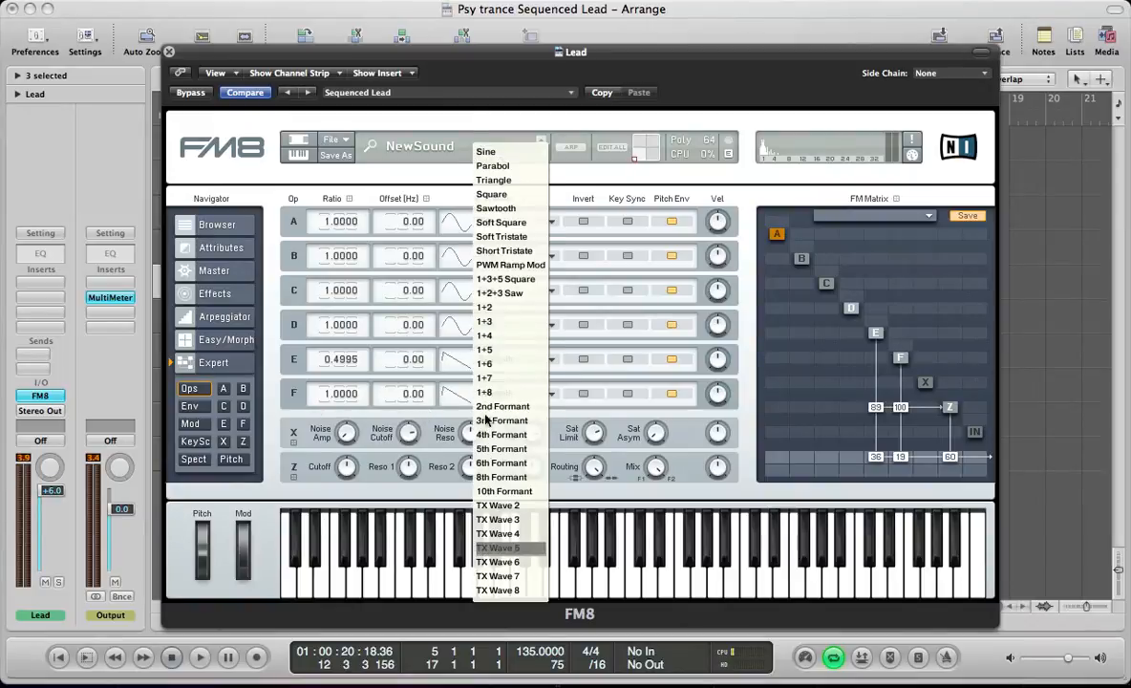
{"action": "left_click", "coordinate": [489, 448]}
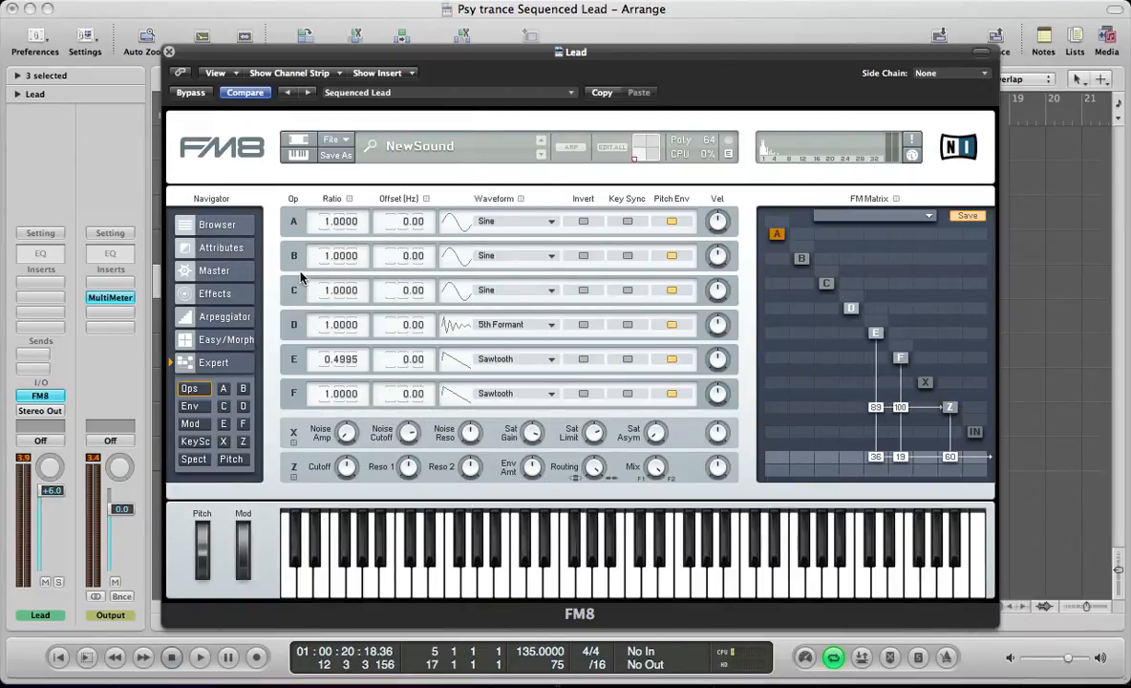
{"action": "double_click", "coordinate": [328, 332]}
{"action": "left_click_drag", "start_coordinate": [852, 407], "coordinate": [858, 374]}
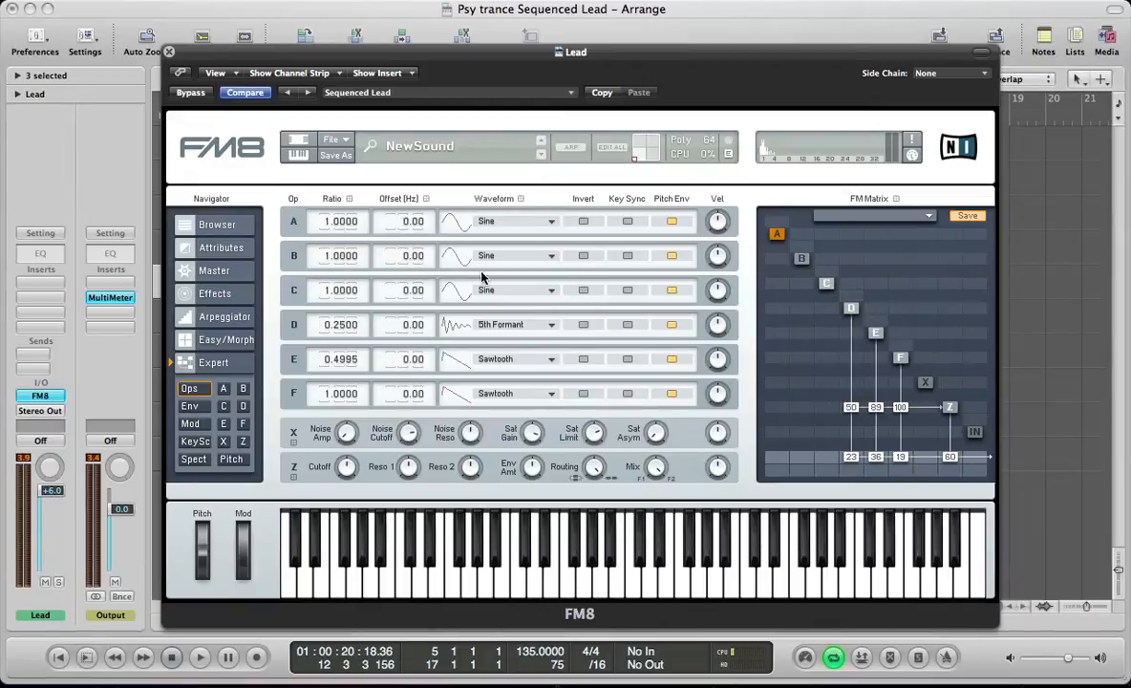
- Set operator C to a Sawtooth waveform with a ratio of 0.9994 and an offset of -0.04 Hz
{"action": "left_click", "coordinate": [484, 297]}
{"action": "left_click", "coordinate": [496, 208]}
{"action": "left_click_drag", "start_coordinate": [354, 299], "coordinate": [353, 302]}
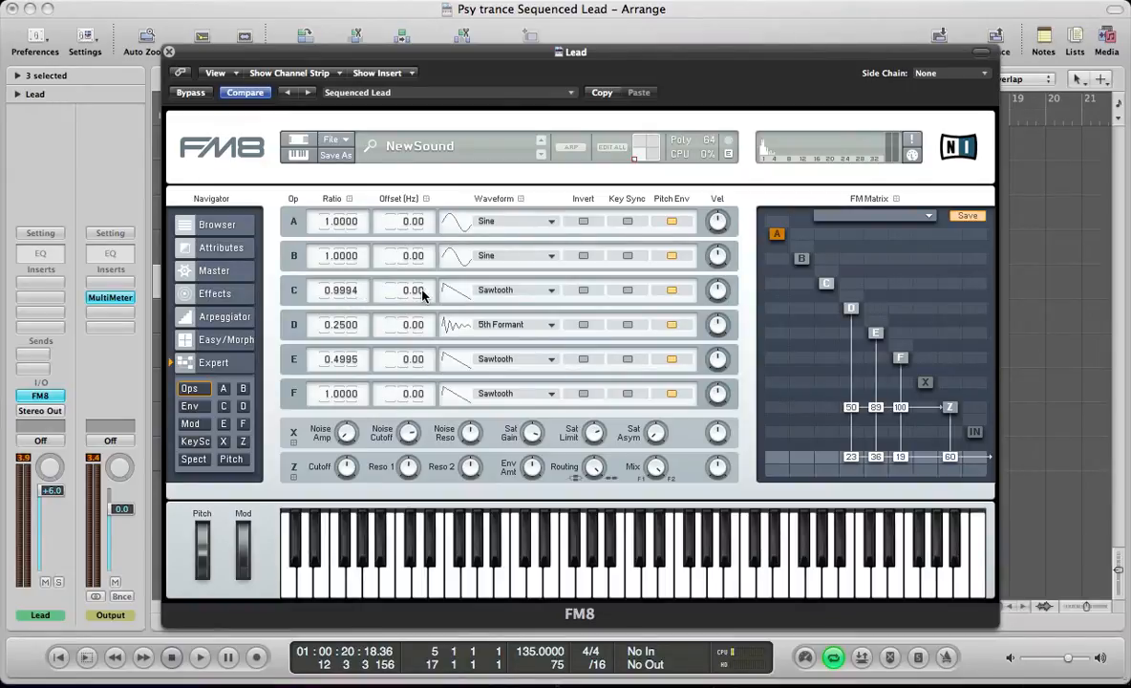
{"action": "left_click_drag", "start_coordinate": [423, 293], "coordinate": [424, 298]}
- Route operator C to Z at 77 and to the output at 14, with its output pan at 46
{"action": "left_click_drag", "start_coordinate": [826, 409], "coordinate": [836, 353]}
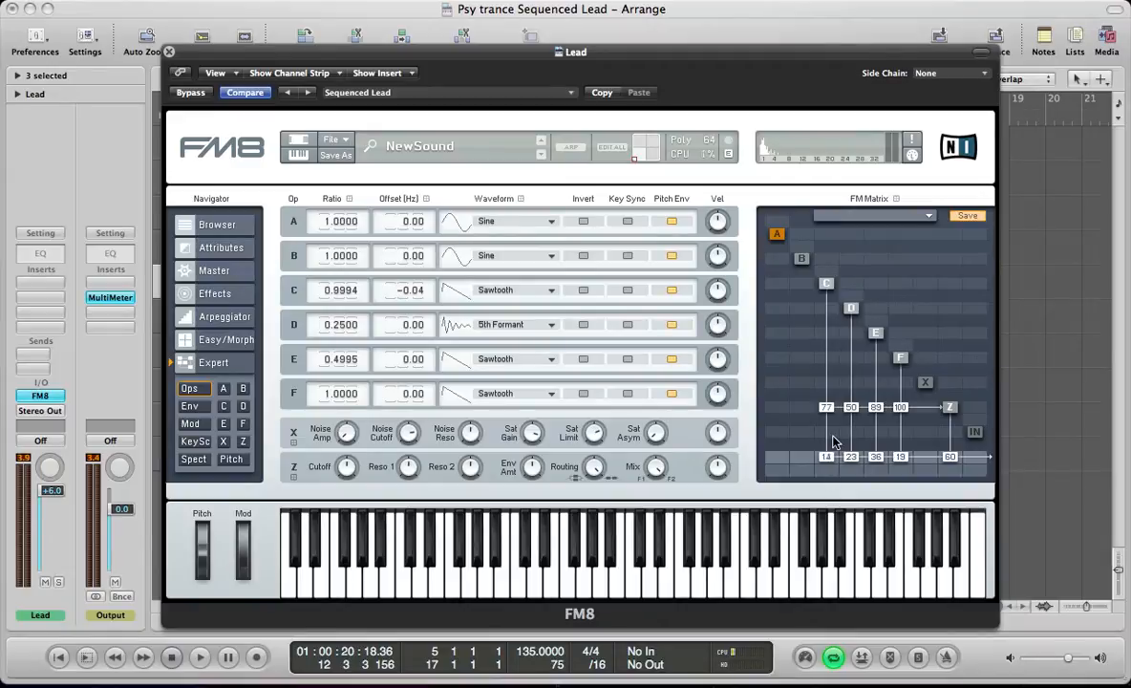
{"action": "left_click_drag", "start_coordinate": [833, 441], "coordinate": [833, 442]}
{"action": "left_click_drag", "start_coordinate": [828, 471], "coordinate": [833, 458]}
- Set operator B's ratio to 0.5014, slightly detuned from half
{"action": "double_click", "coordinate": [341, 260]}
{"action": "type", "text": ".5"}
{"action": "key", "text": "Return"}
{"action": "mouse_move", "coordinate": [361, 266]}
{"action": "left_mouse_down"}
{"action": "mouse_move", "coordinate": [367, 250]}
{"action": "mouse_move", "coordinate": [357, 262]}
{"action": "left_mouse_up"}
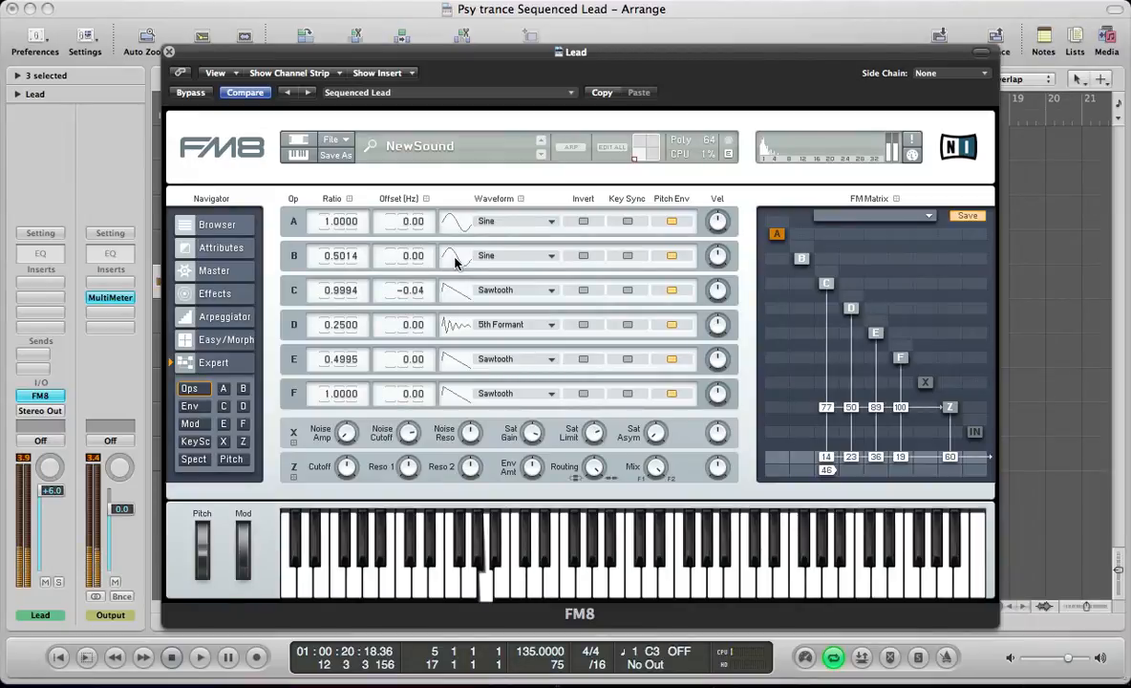
- Route operator B to Z at 38 and to the output at 14, with its output pan at -35
{"action": "left_click_drag", "start_coordinate": [800, 413], "coordinate": [815, 388]}
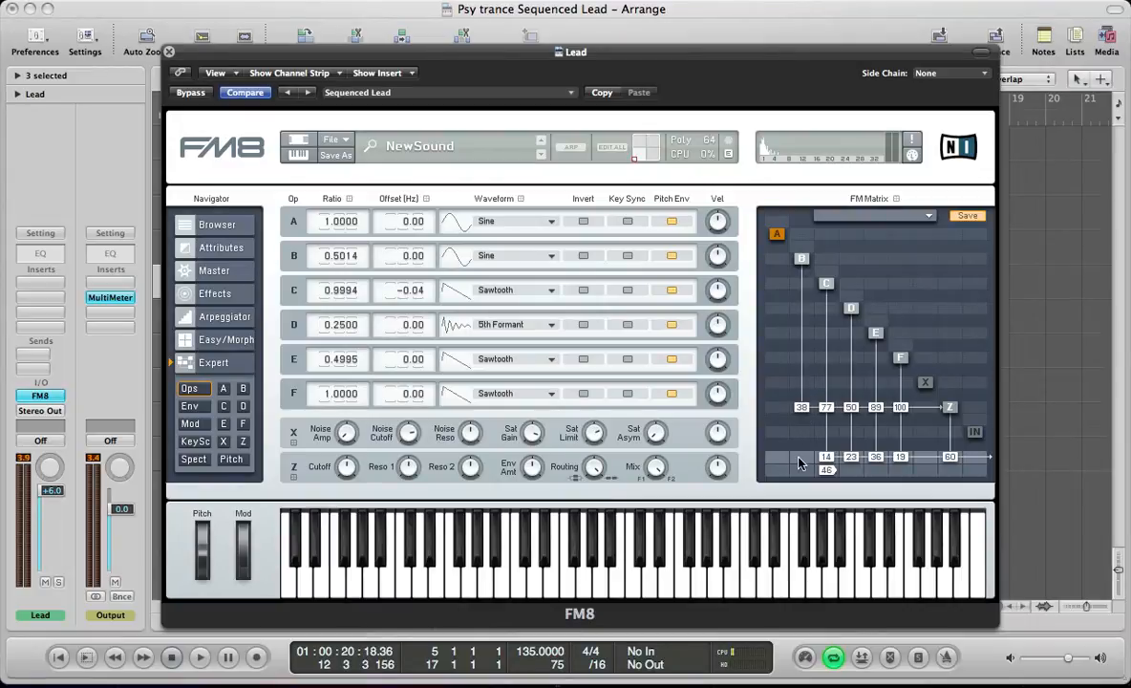
{"action": "left_click_drag", "start_coordinate": [801, 460], "coordinate": [812, 456]}
{"action": "left_click_drag", "start_coordinate": [804, 472], "coordinate": [806, 495]}
- Set operator A's ratio to 0.7500 and send it to the output at 62
{"action": "double_click", "coordinate": [325, 221]}
{"action": "type", "text": ".75"}
{"action": "key", "text": "Return"}
{"action": "left_click_drag", "start_coordinate": [774, 455], "coordinate": [794, 411]}
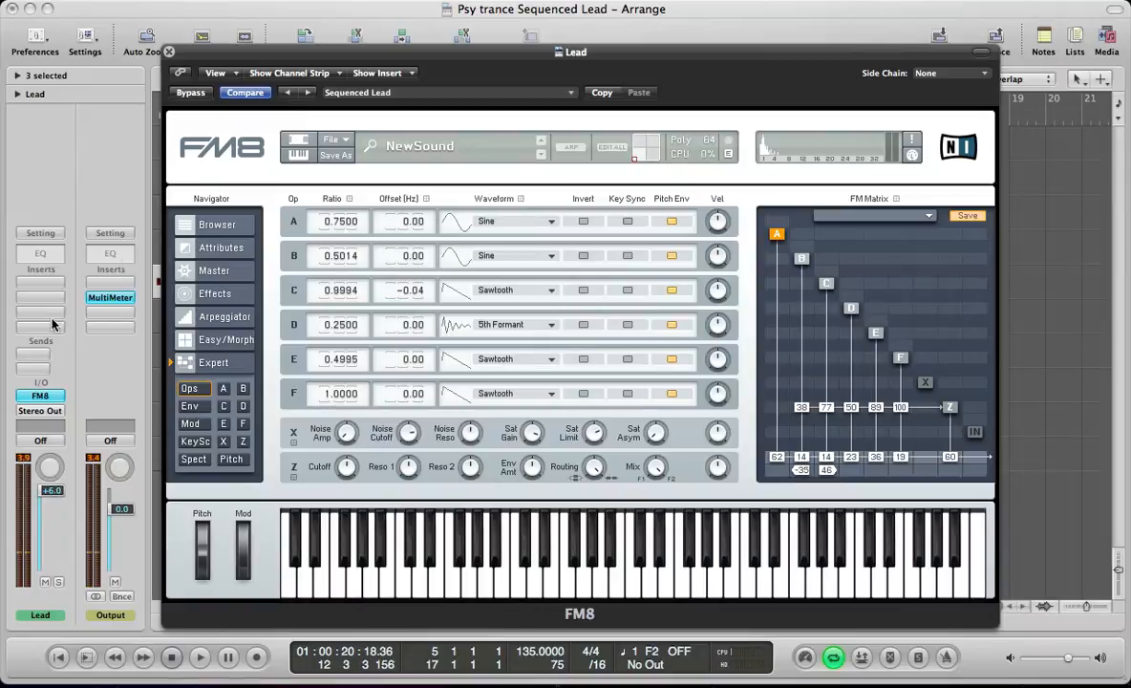
- In the master settings, make the polyphony Mono and set Unison to 6 voices with a detune of 55
{"action": "left_click", "coordinate": [212, 271]}
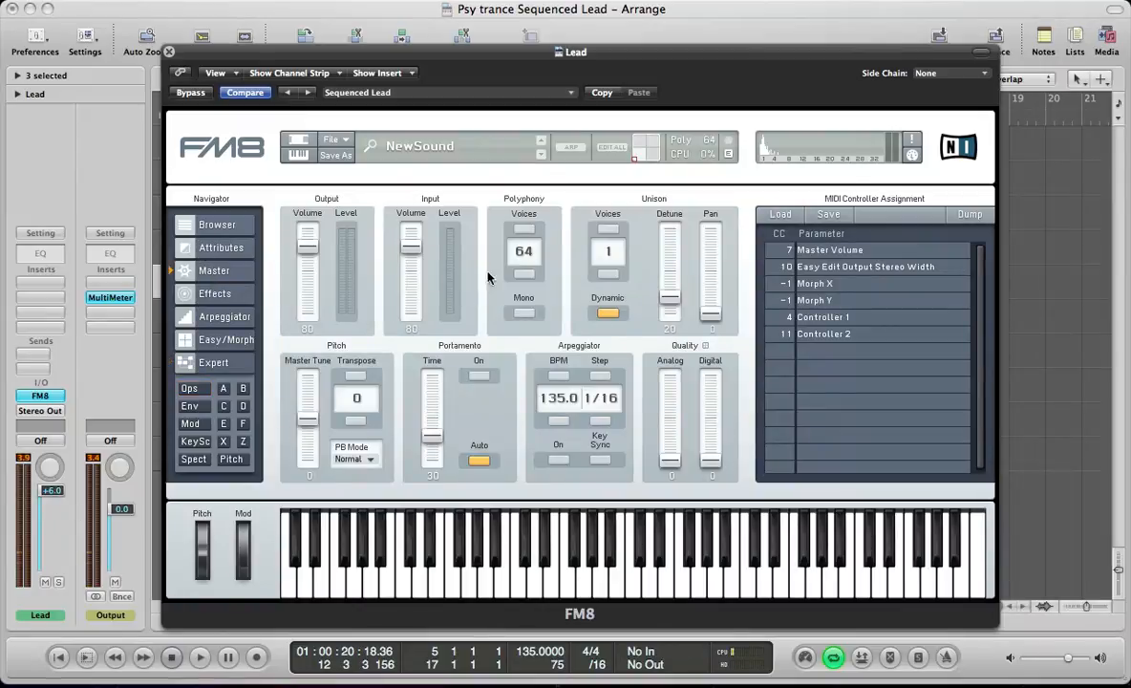
{"action": "left_click", "coordinate": [609, 230]}
{"action": "left_click", "coordinate": [609, 231]}
{"action": "left_click", "coordinate": [609, 230]}
{"action": "left_click_drag", "start_coordinate": [672, 303], "coordinate": [676, 265]}
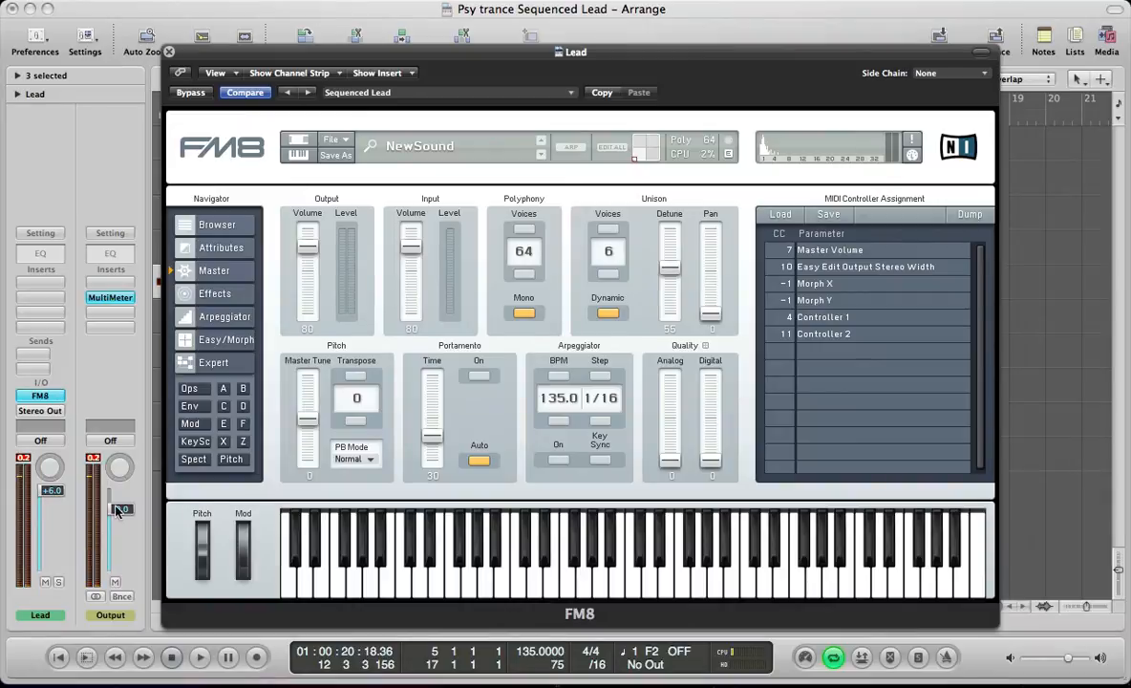
- Reset the Lead channel's volume and lower it to -1.5
{"action": "left_click", "coordinate": [46, 493], "text": "alt"}
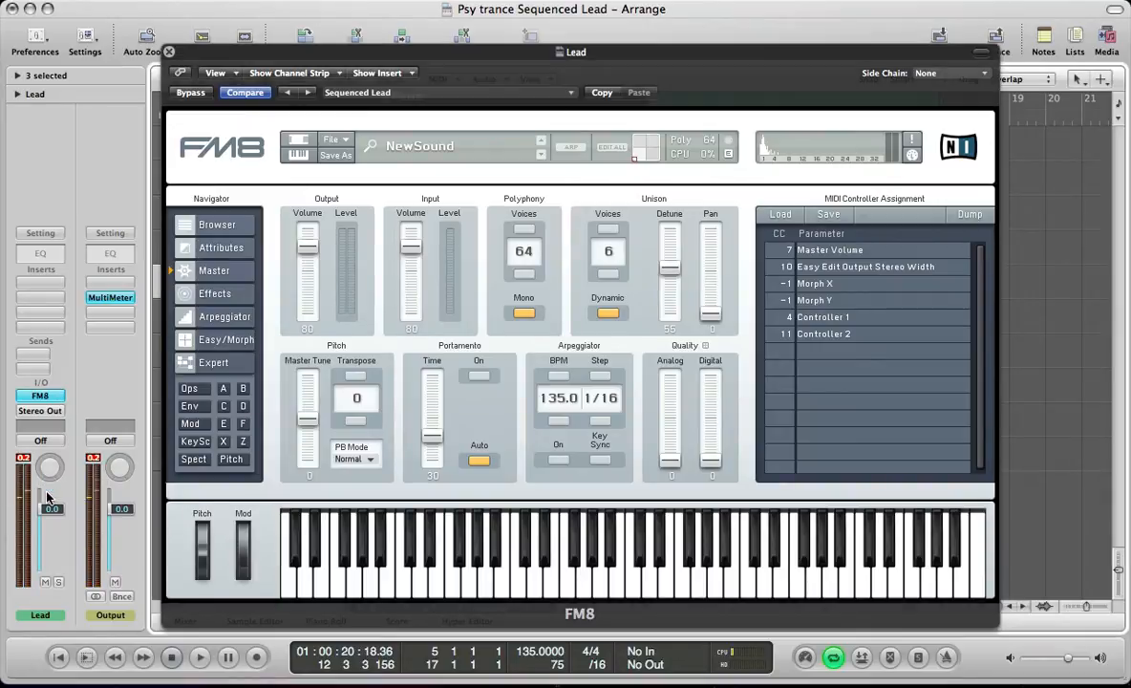
{"action": "left_click_drag", "start_coordinate": [48, 510], "coordinate": [48, 515]}
- Set the Unison pan to 100, the Analog quality to 54 and the Digital quality to 100
{"action": "left_click_drag", "start_coordinate": [711, 313], "coordinate": [711, 228]}
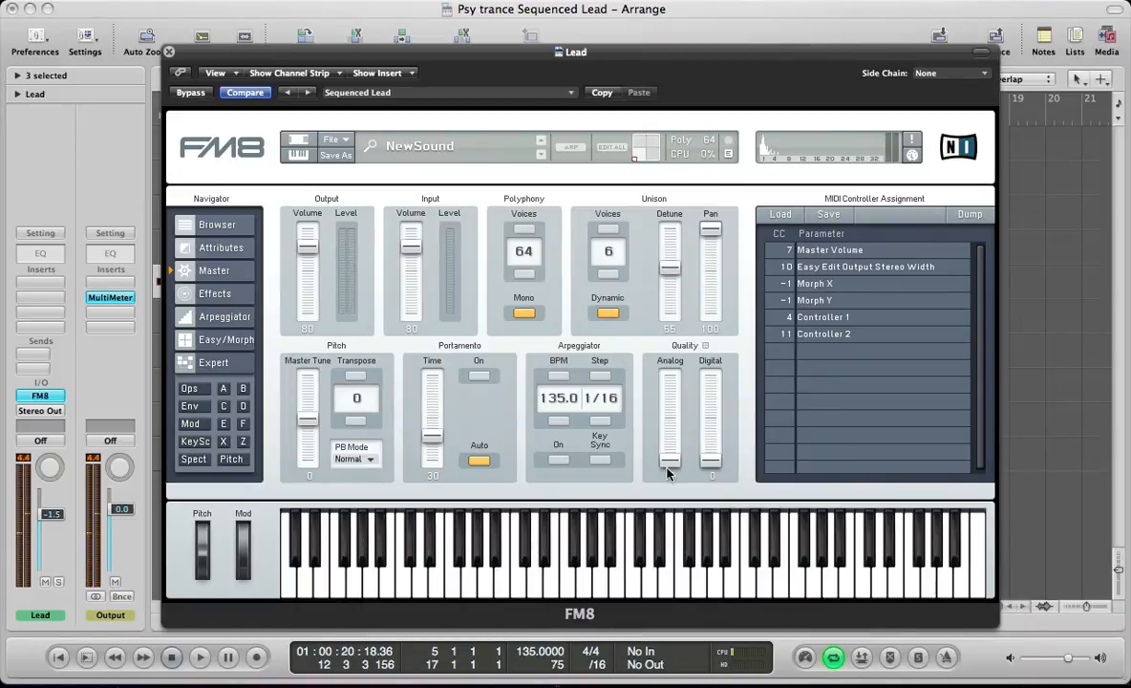
{"action": "left_click_drag", "start_coordinate": [668, 464], "coordinate": [655, 401]}
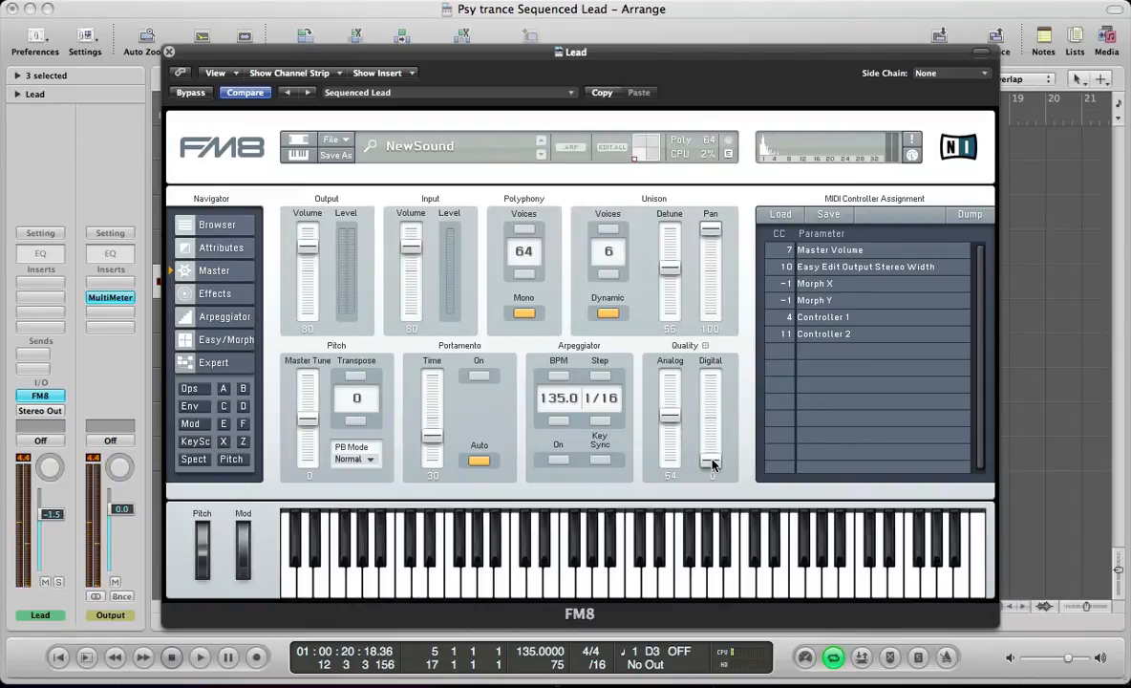
{"action": "left_click_drag", "start_coordinate": [710, 461], "coordinate": [696, 312]}
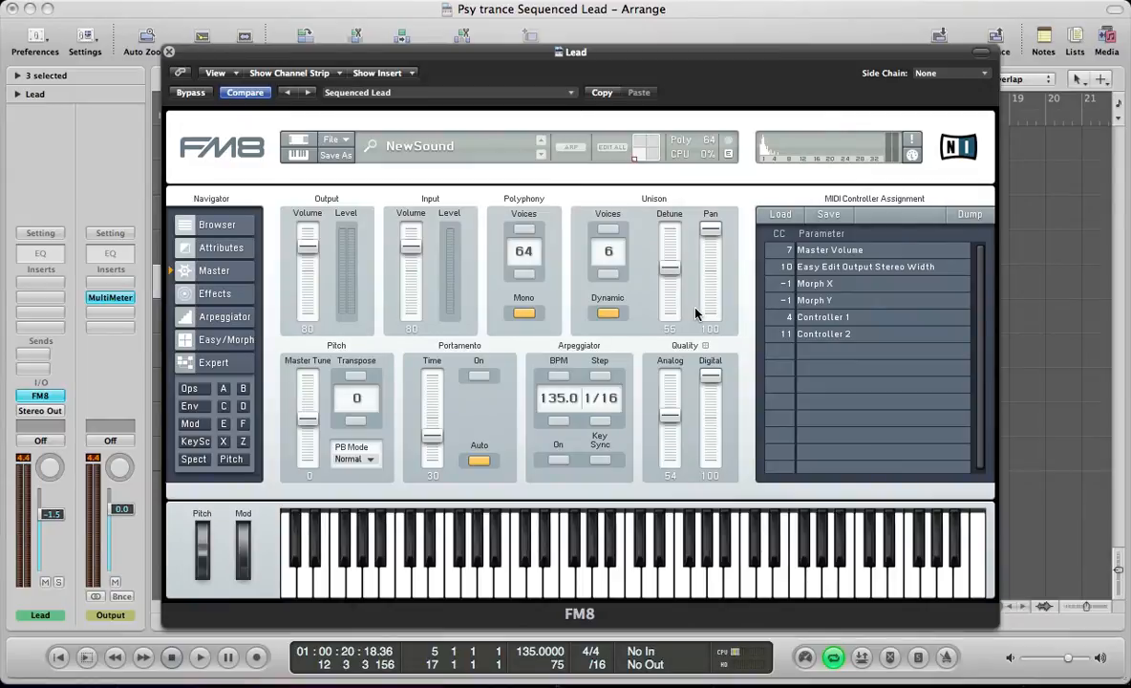
- Set filter Z's cutoff to 15, resonance to 52, first filter mode to 100 and envelope amount to 100, and lower the 1/2 mix
{"action": "left_click", "coordinate": [244, 441]}
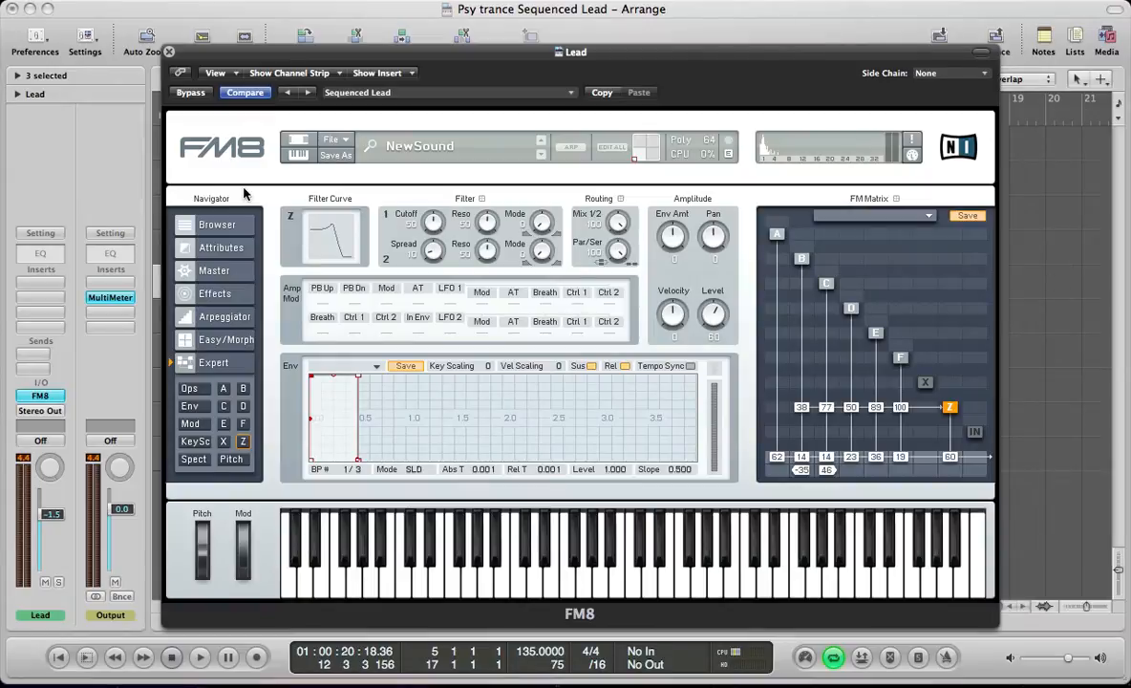
{"action": "left_click_drag", "start_coordinate": [436, 226], "coordinate": [436, 265]}
{"action": "left_click_drag", "start_coordinate": [480, 221], "coordinate": [523, 75]}
{"action": "left_click_drag", "start_coordinate": [620, 223], "coordinate": [617, 325]}
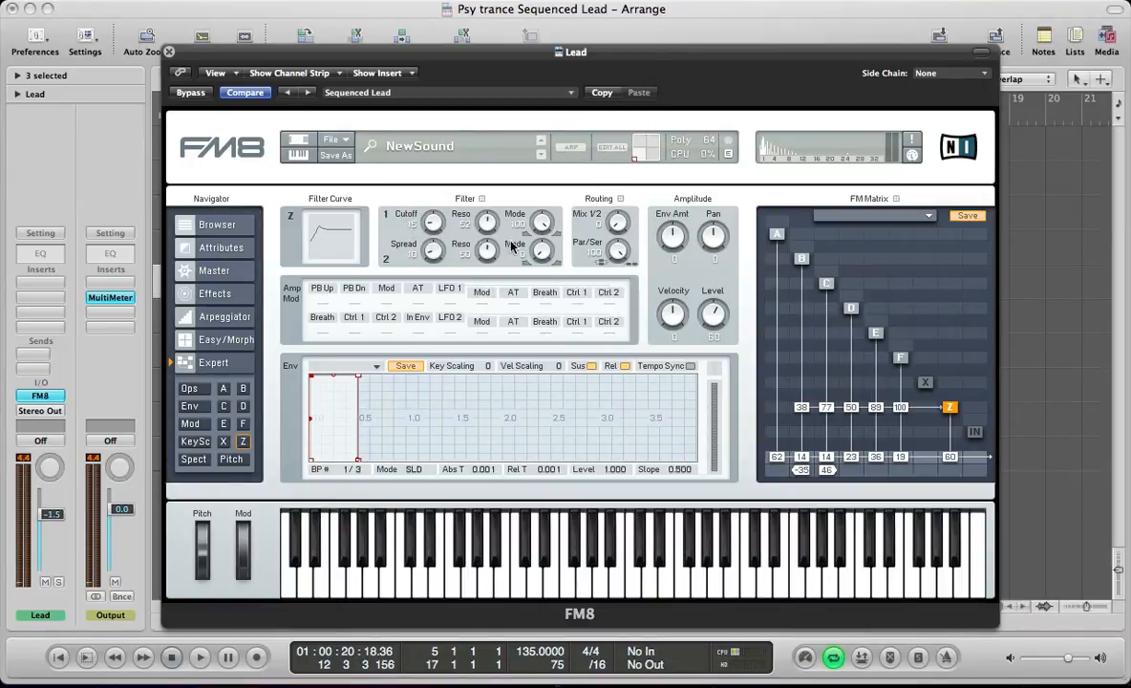
{"action": "left_click_drag", "start_coordinate": [669, 227], "coordinate": [667, 146]}
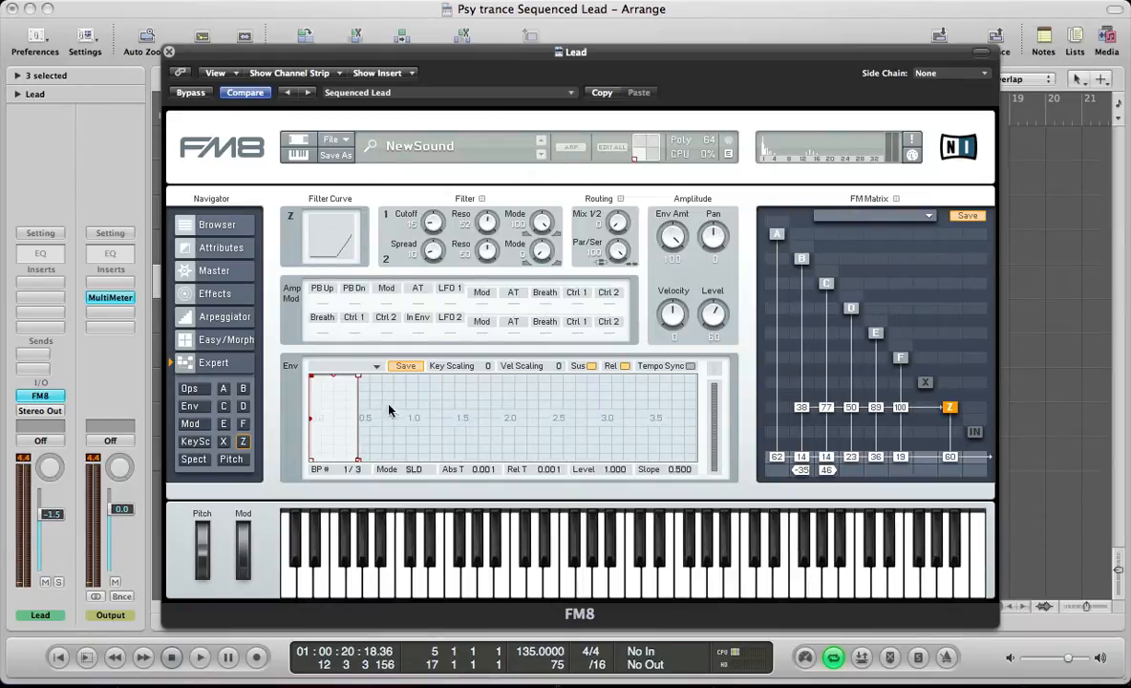
- Enable tempo sync for filter Z's envelope and extend its final breakpoint to 2.750 with a curved release
{"action": "left_click", "coordinate": [690, 367]}
{"action": "left_click_drag", "start_coordinate": [358, 460], "coordinate": [570, 472]}
{"action": "left_click_drag", "start_coordinate": [411, 375], "coordinate": [439, 506]}
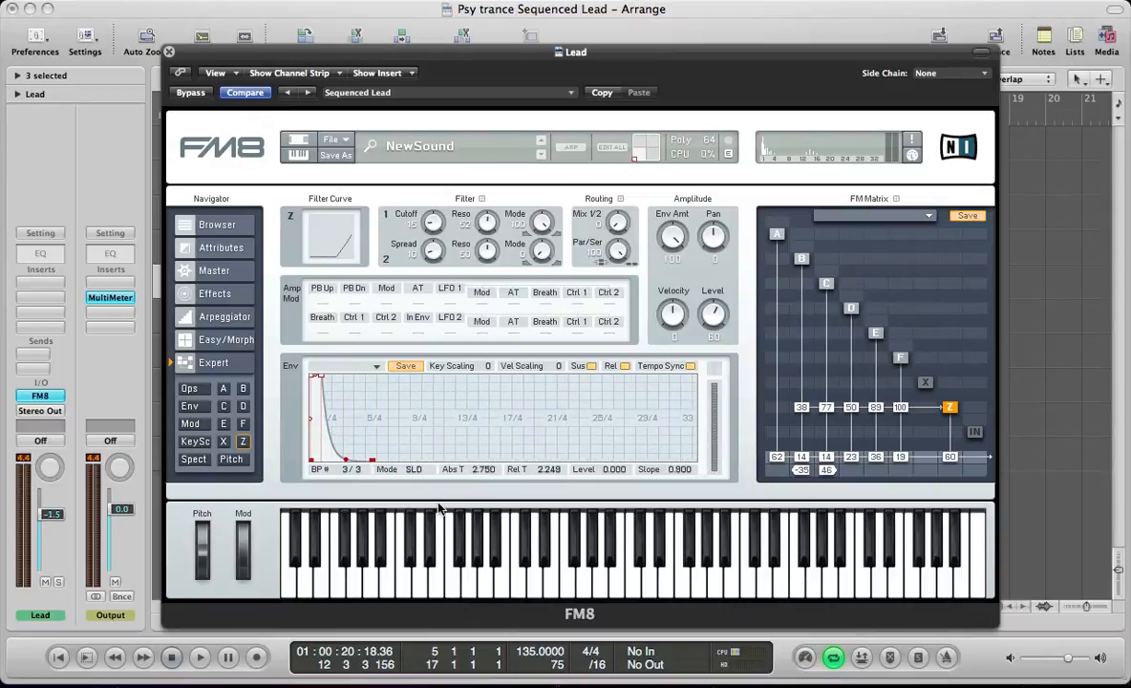
{"action": "left_click_drag", "start_coordinate": [339, 419], "coordinate": [470, 323]}
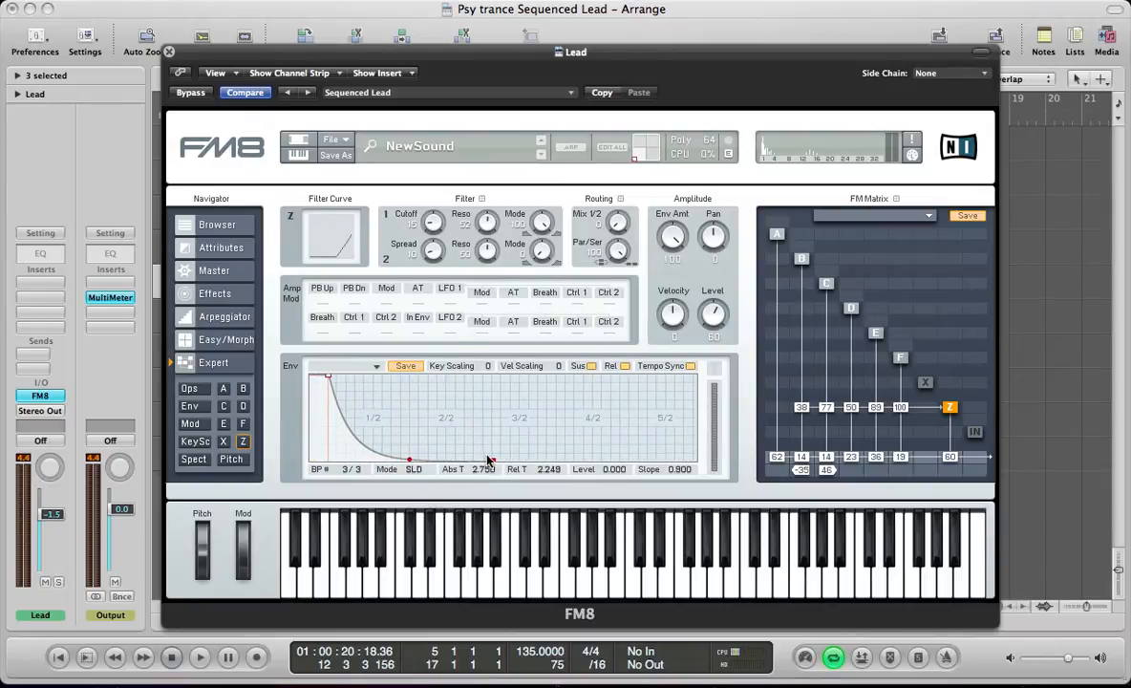
- Move the second breakpoint of filter Z's envelope to 4.000 at level 0.000 and curve its decay with a slope of 0.750
{"action": "left_click", "coordinate": [328, 377]}
{"action": "left_click_drag", "start_coordinate": [328, 378], "coordinate": [587, 373]}
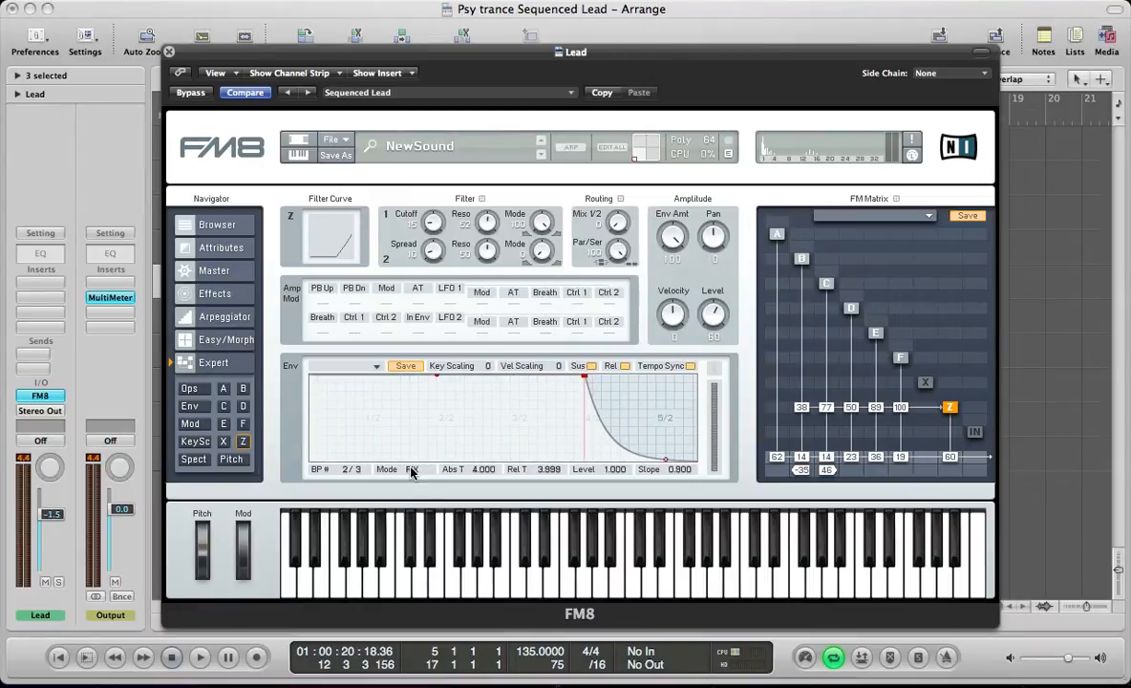
{"action": "left_click_drag", "start_coordinate": [347, 424], "coordinate": [387, 488]}
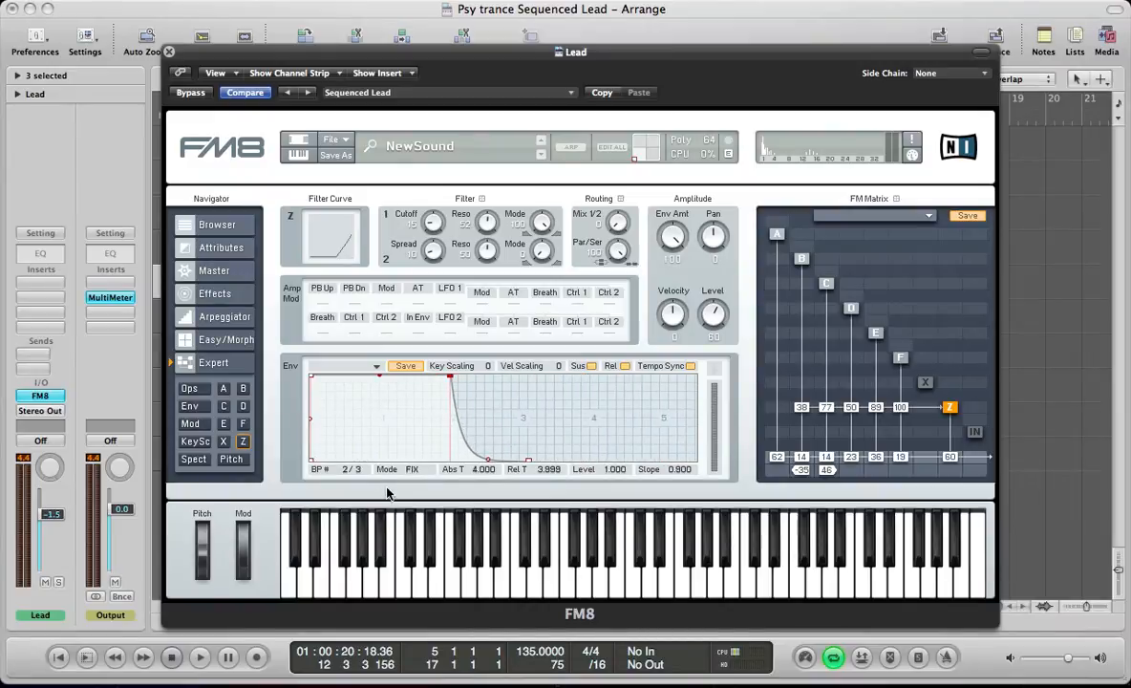
{"action": "left_click_drag", "start_coordinate": [450, 375], "coordinate": [448, 469]}
{"action": "left_click_drag", "start_coordinate": [380, 462], "coordinate": [514, 360]}
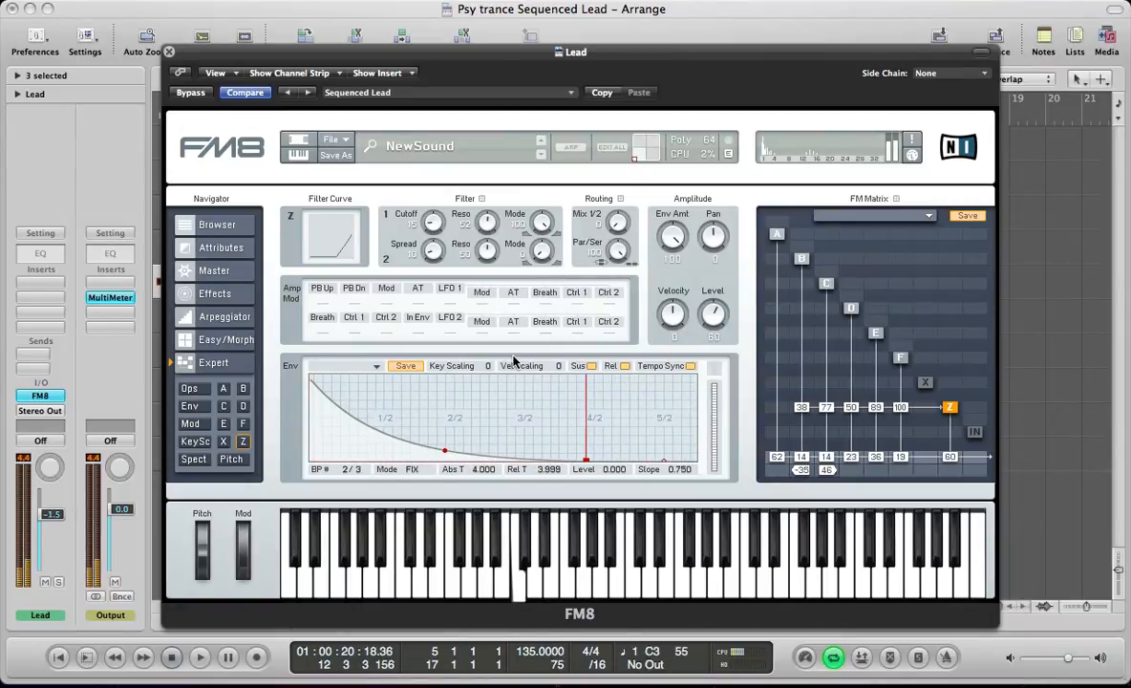
{"action": "left_click_drag", "start_coordinate": [438, 396], "coordinate": [486, 405]}
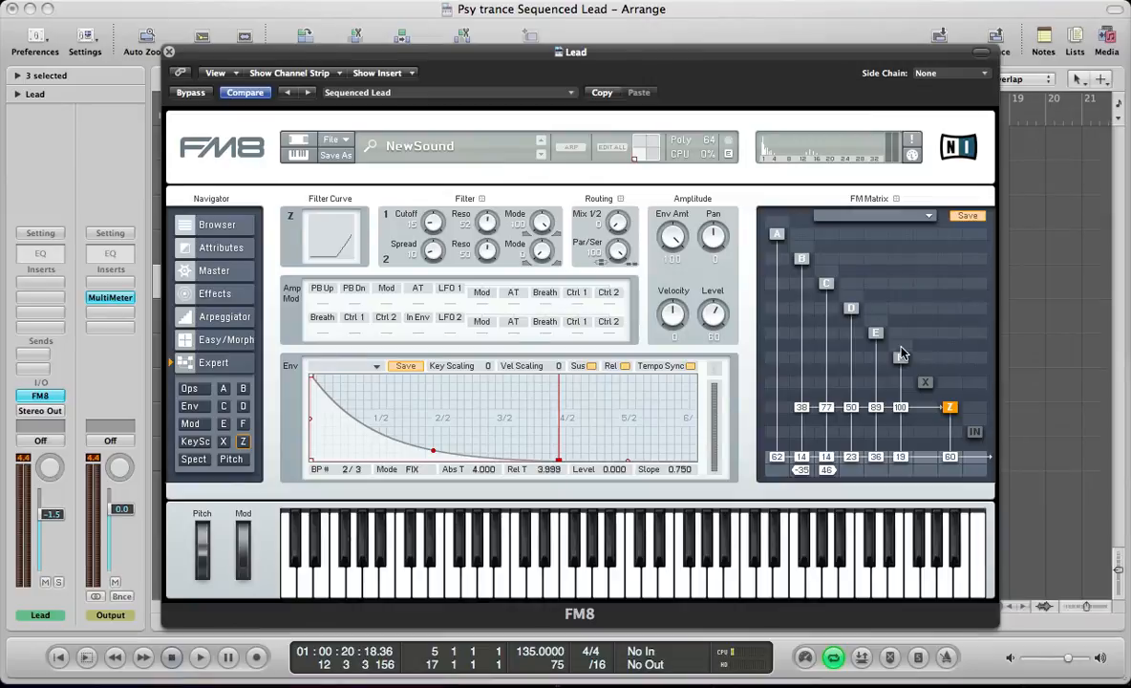
- Add self-modulation feedback of about 14 to operator F in the FM matrix
{"action": "mouse_move", "coordinate": [901, 348]}
{"action": "left_mouse_down"}
{"action": "mouse_move", "coordinate": [905, 338]}
{"action": "mouse_move", "coordinate": [907, 348]}
{"action": "left_mouse_up"}
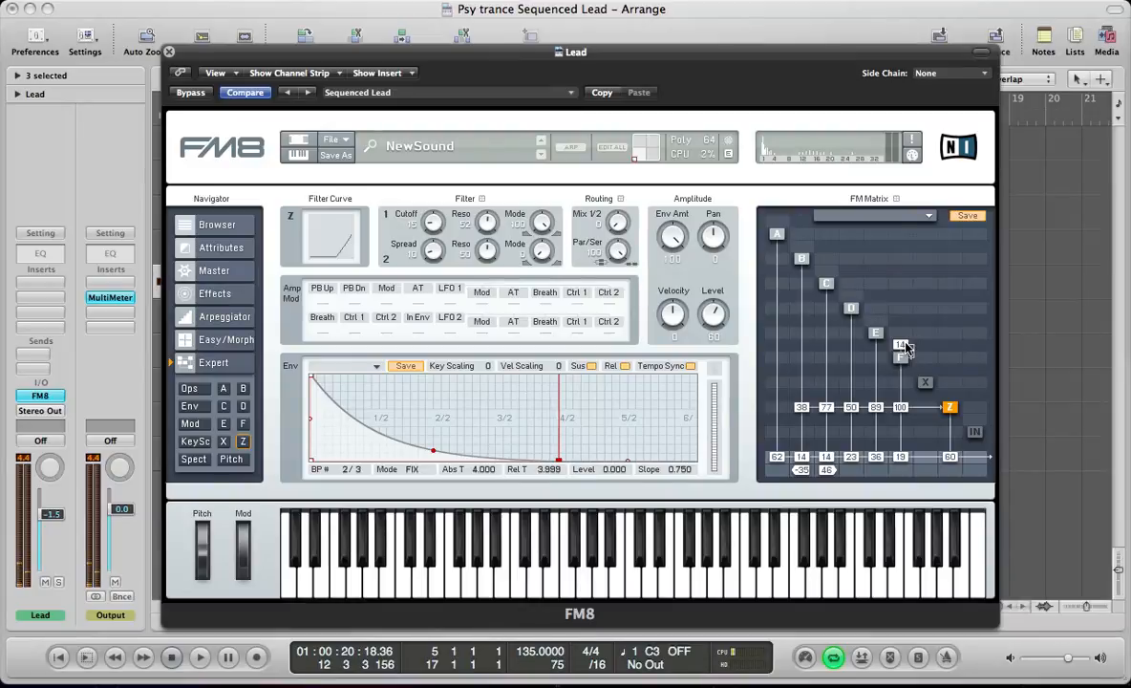
- Reset operator F's feedback to 16 and add self-modulation feedback of 16 to operator E, 50 to D and 19 to B in the FM matrix
{"action": "double_click", "coordinate": [906, 345]}
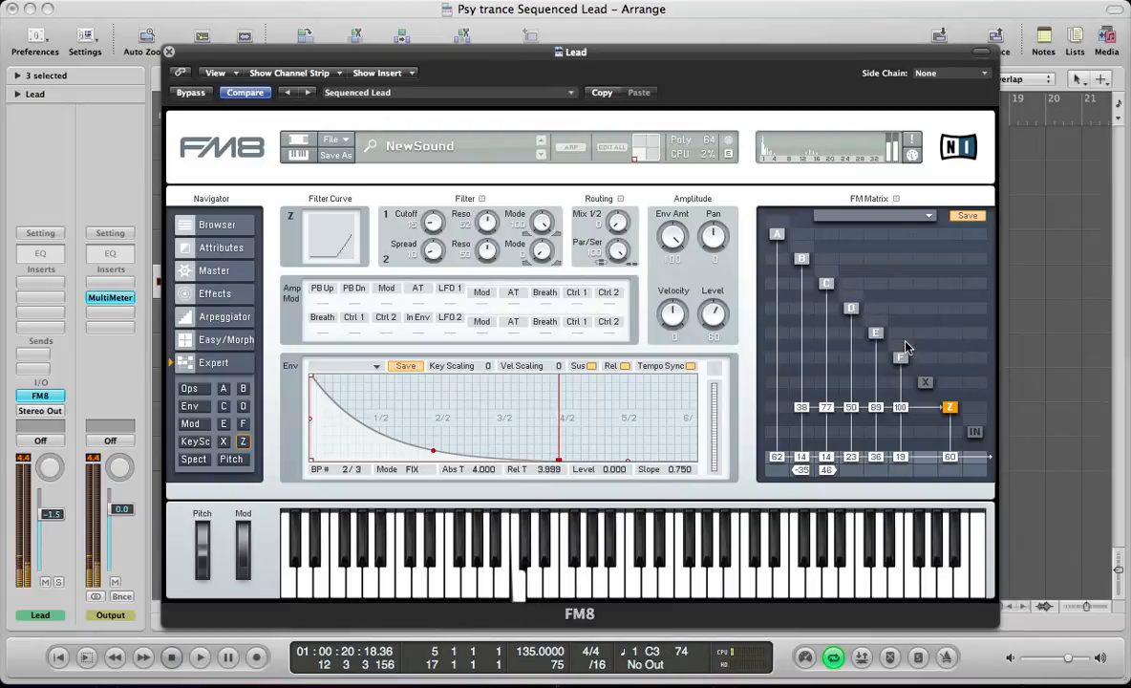
{"action": "left_click_drag", "start_coordinate": [907, 343], "coordinate": [888, 305]}
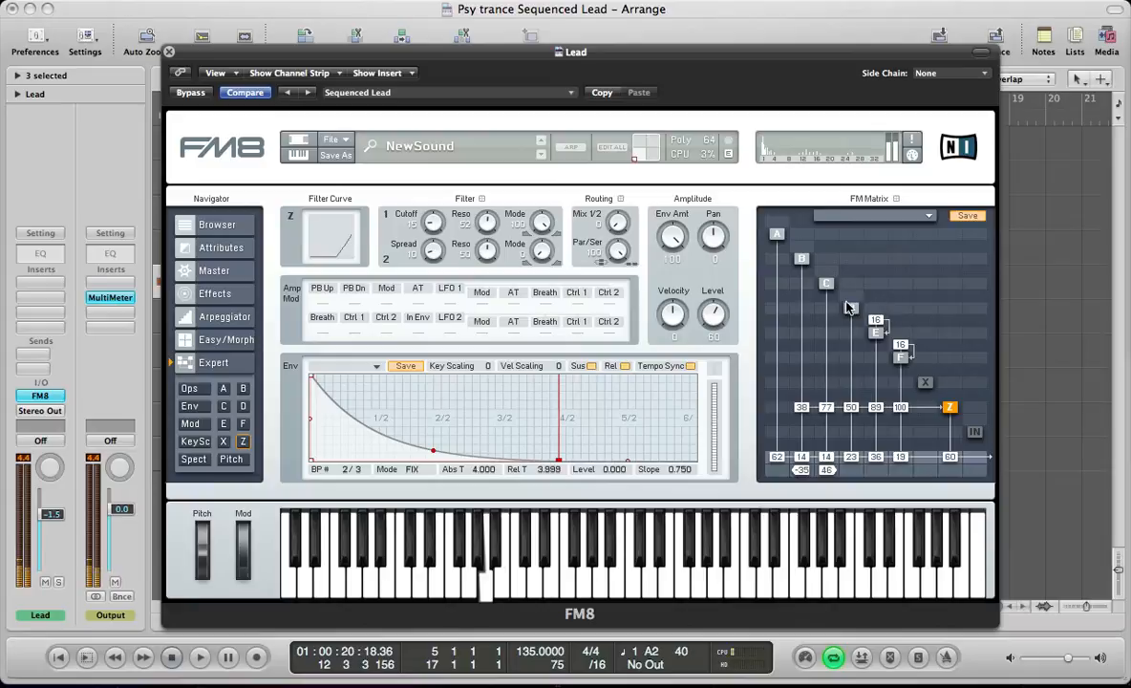
{"action": "left_click_drag", "start_coordinate": [854, 299], "coordinate": [868, 261]}
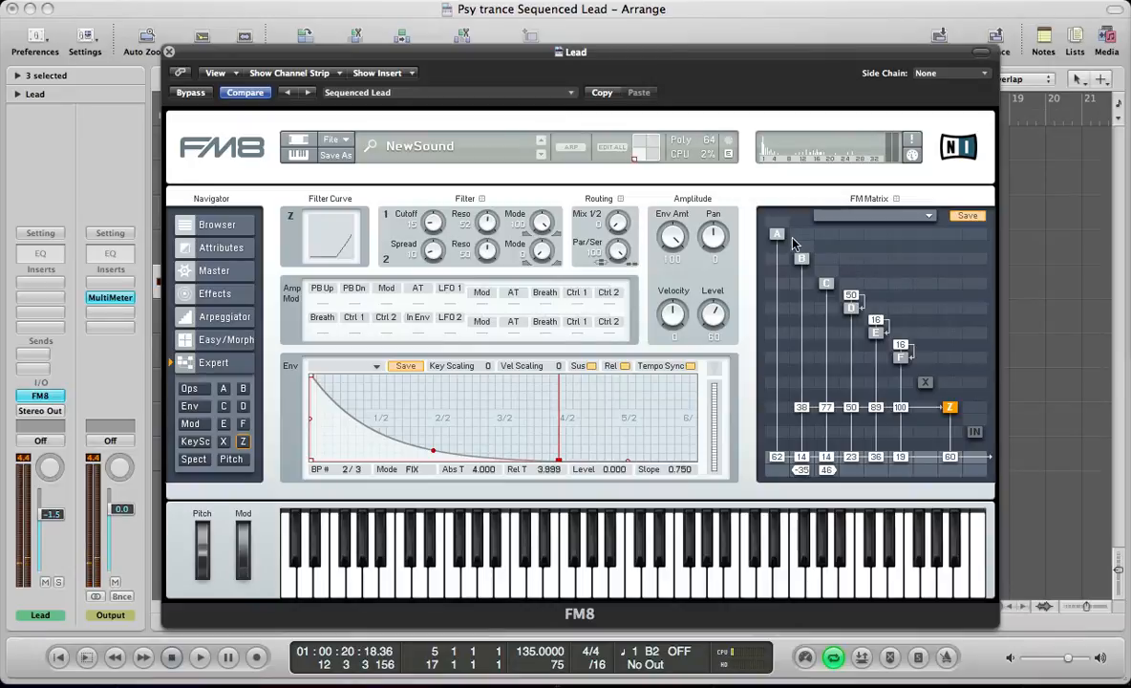
{"action": "left_click_drag", "start_coordinate": [809, 256], "coordinate": [817, 241]}
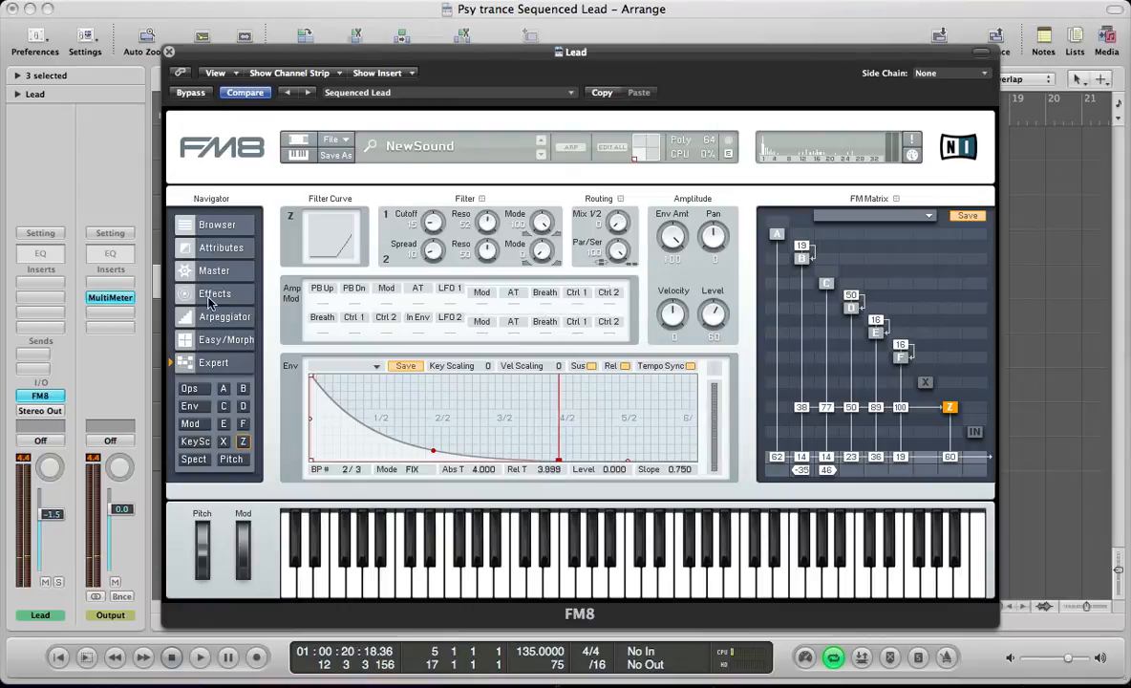
- Copy operator B's sequenced envelope from the Bass track's FM8 instance, then return to the Lead instrument's envelope page
{"action": "left_click", "coordinate": [189, 408]}
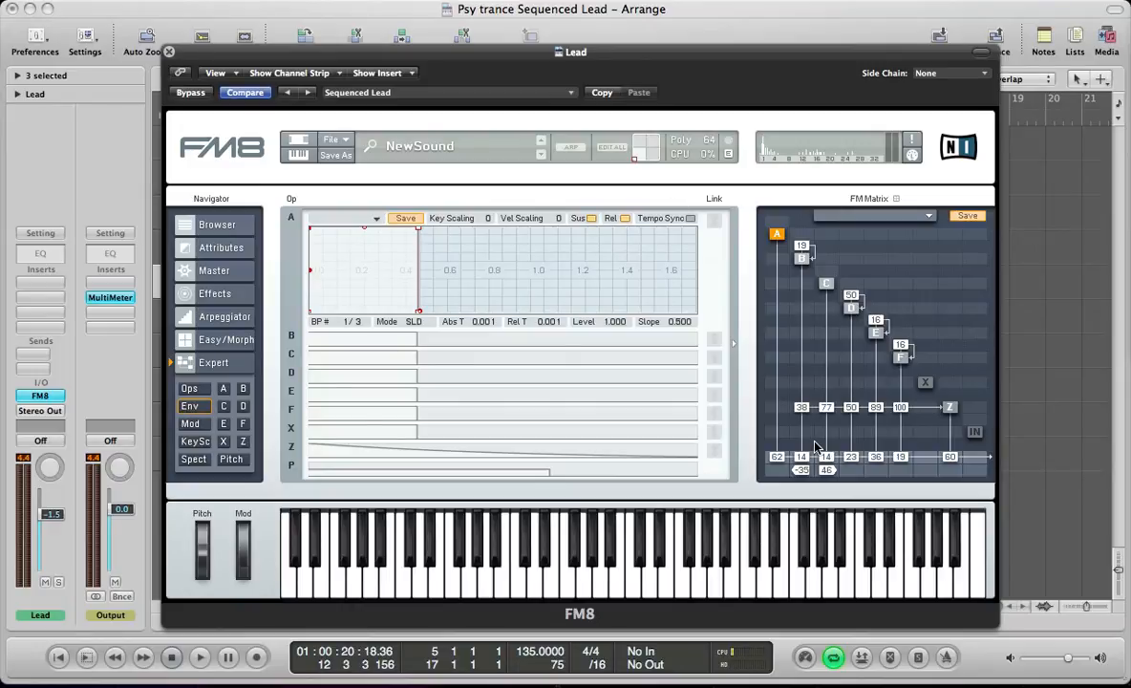
{"action": "key", "text": "super+w"}
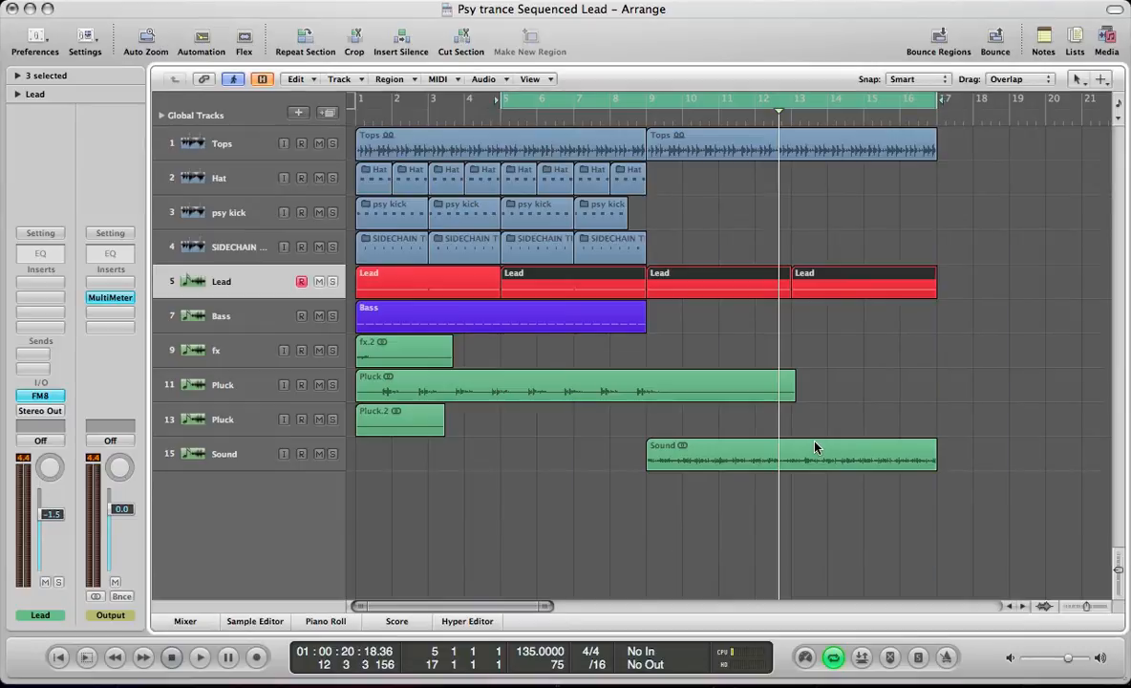
{"action": "left_click", "coordinate": [206, 326]}
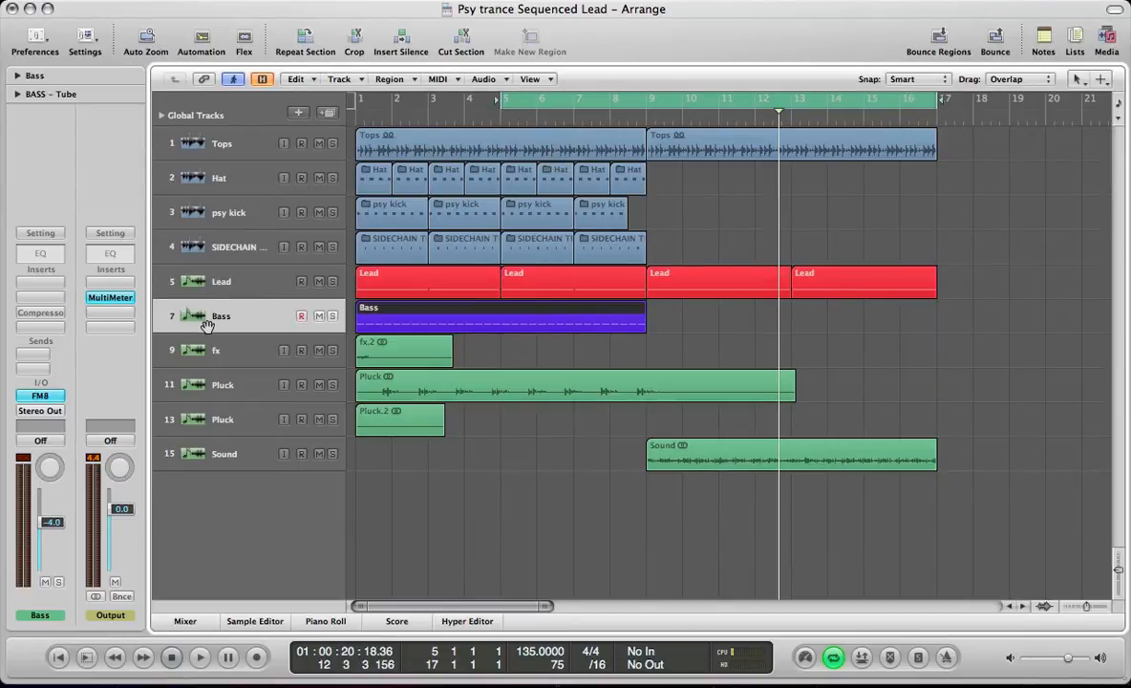
{"action": "left_click", "coordinate": [40, 397]}
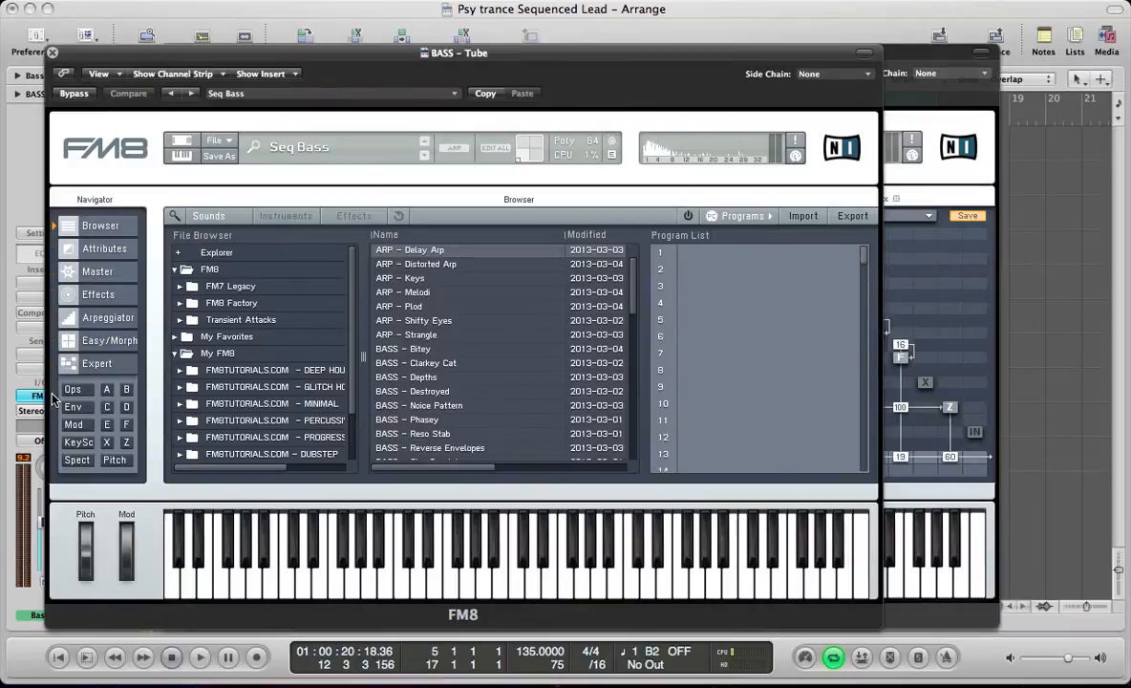
{"action": "left_click", "coordinate": [94, 296]}
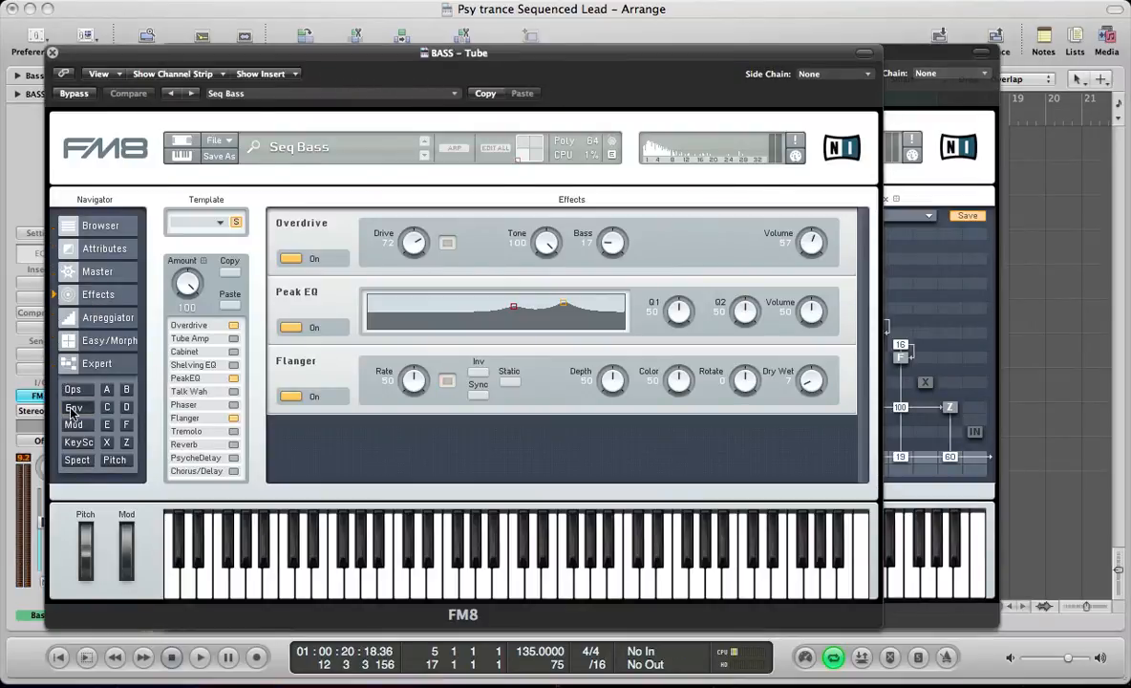
{"action": "left_click", "coordinate": [67, 367]}
{"action": "left_click", "coordinate": [241, 341]}
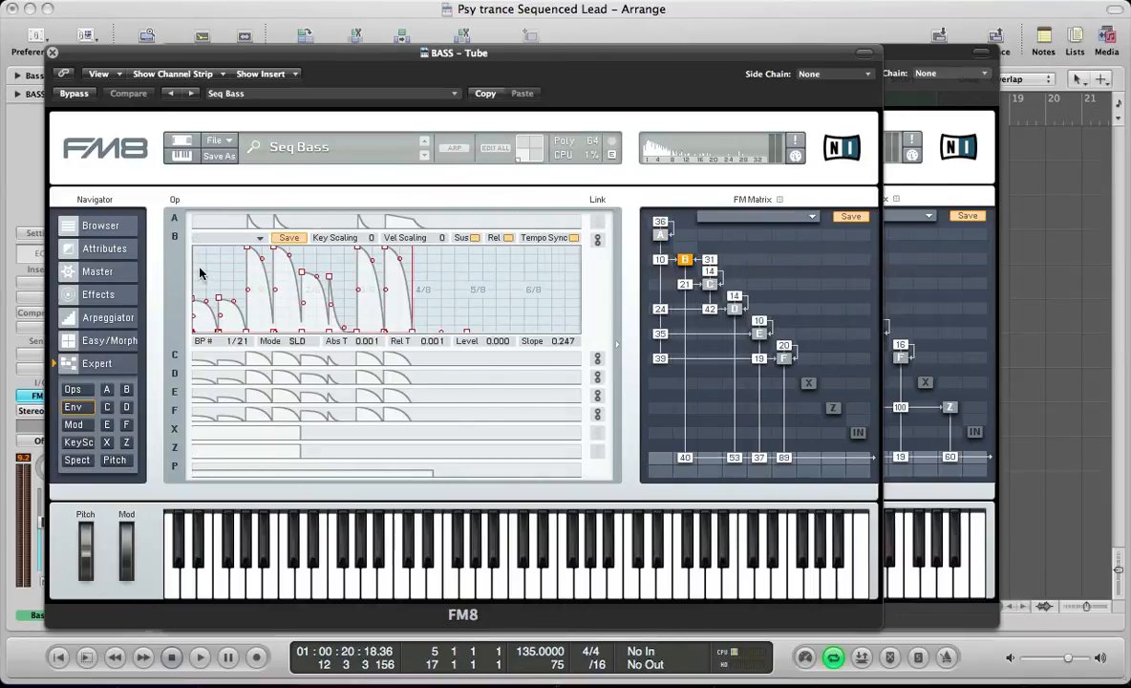
{"action": "left_click_drag", "start_coordinate": [196, 248], "coordinate": [229, 248]}
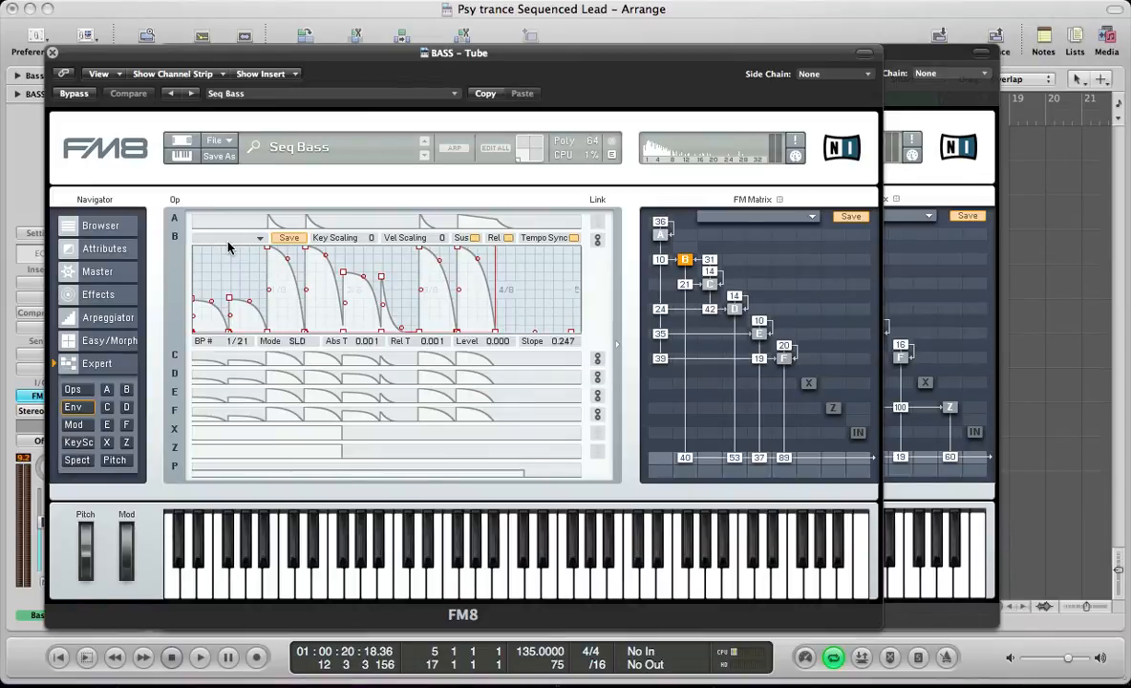
{"action": "left_click", "coordinate": [260, 238]}
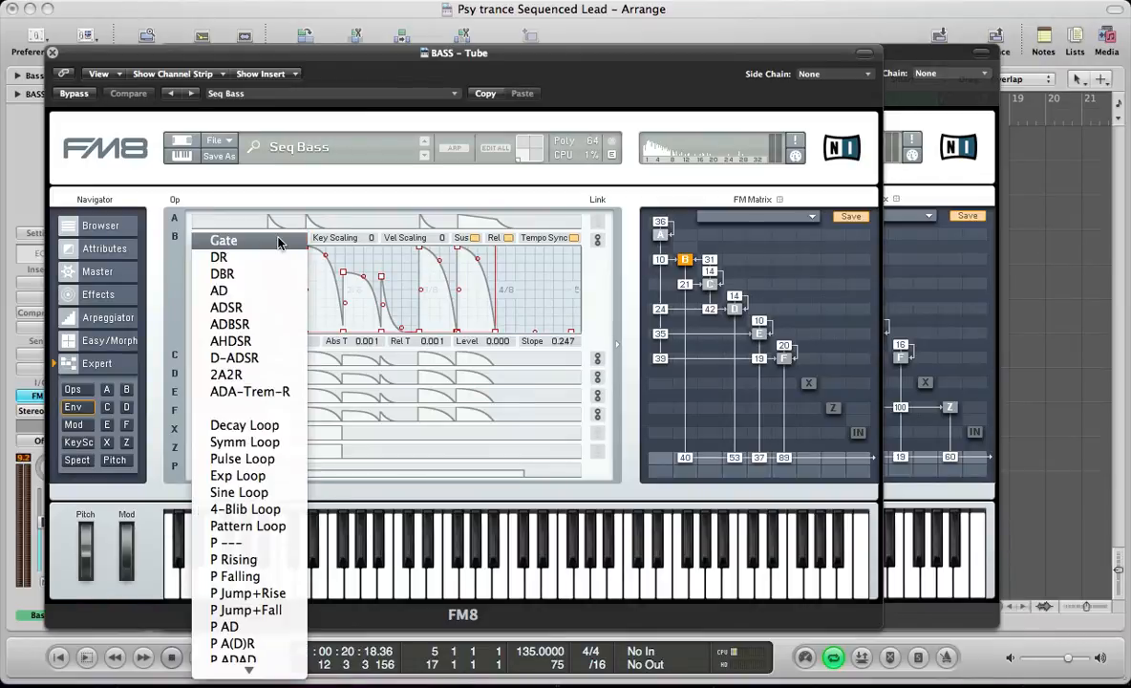
{"action": "left_click", "coordinate": [278, 409]}
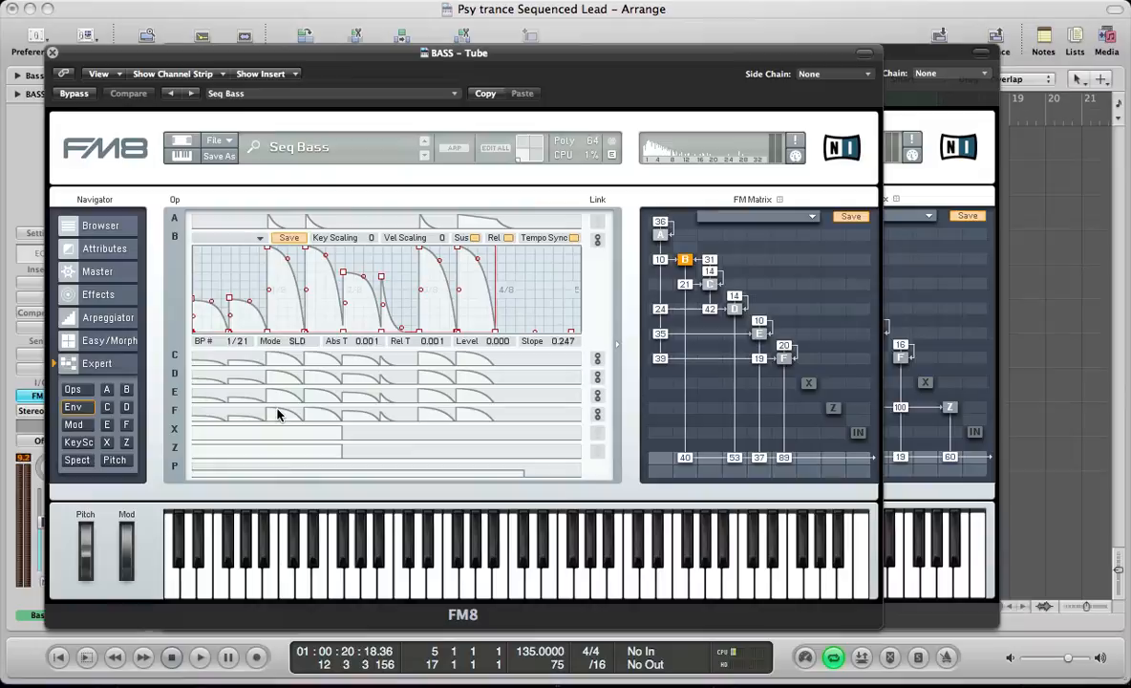
{"action": "left_click", "coordinate": [53, 53]}
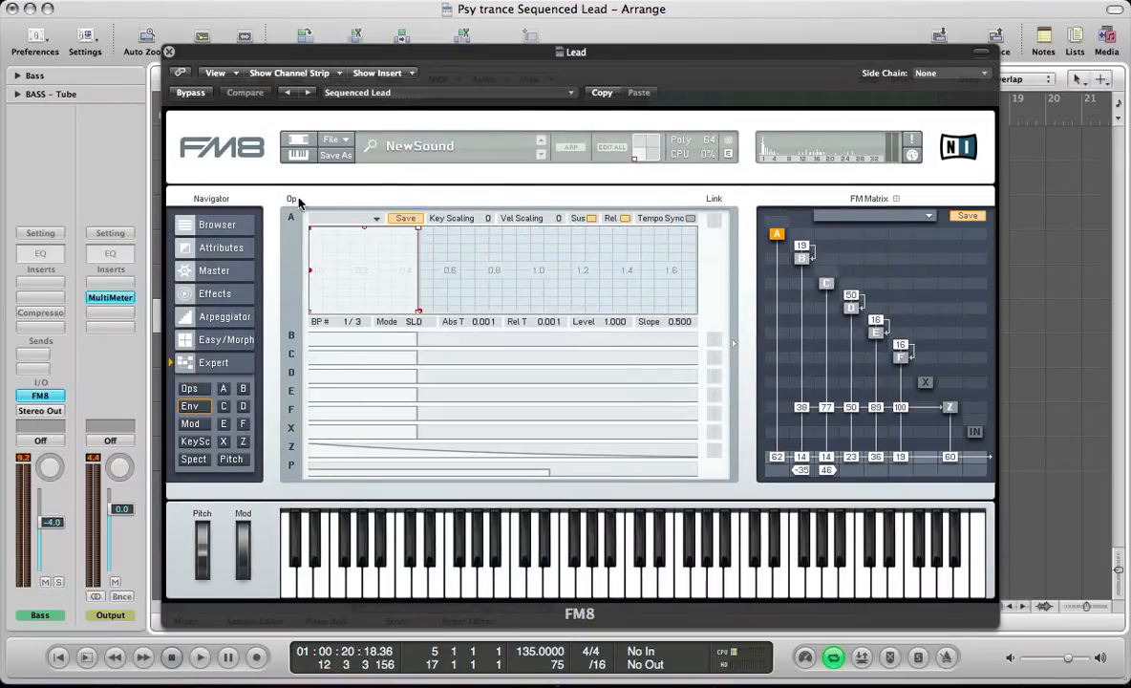
- Paste the copied sequenced envelope into operator A of the Lead sound and enable its tempo sync
{"action": "left_click", "coordinate": [377, 219]}
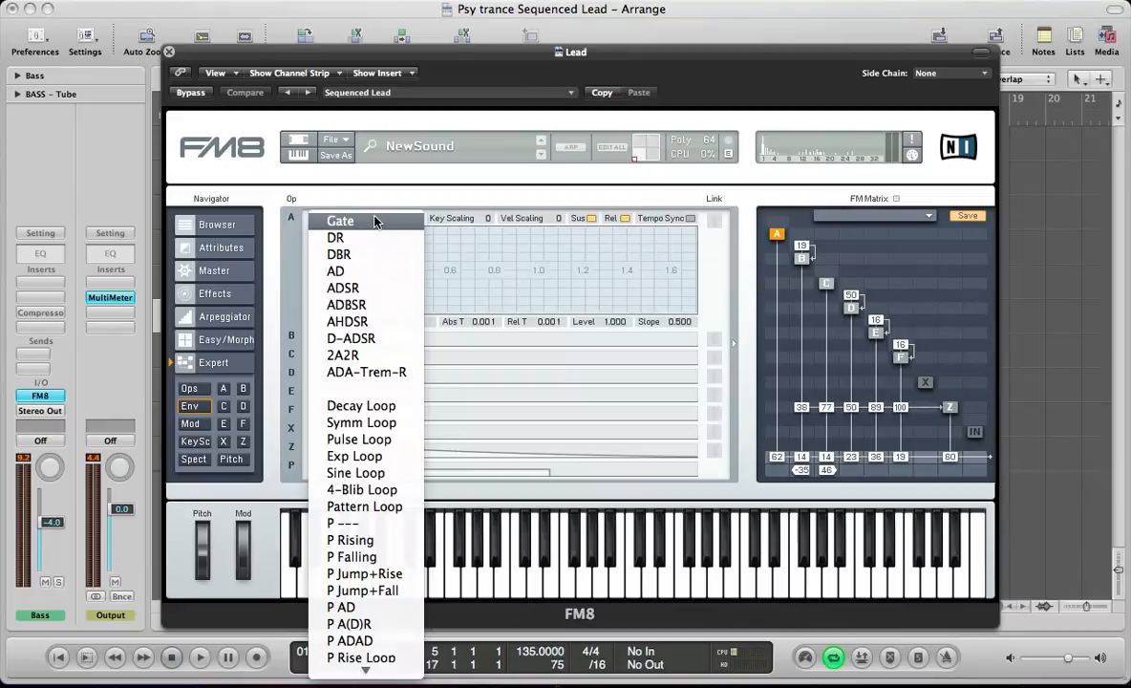
{"action": "left_click", "coordinate": [369, 388]}
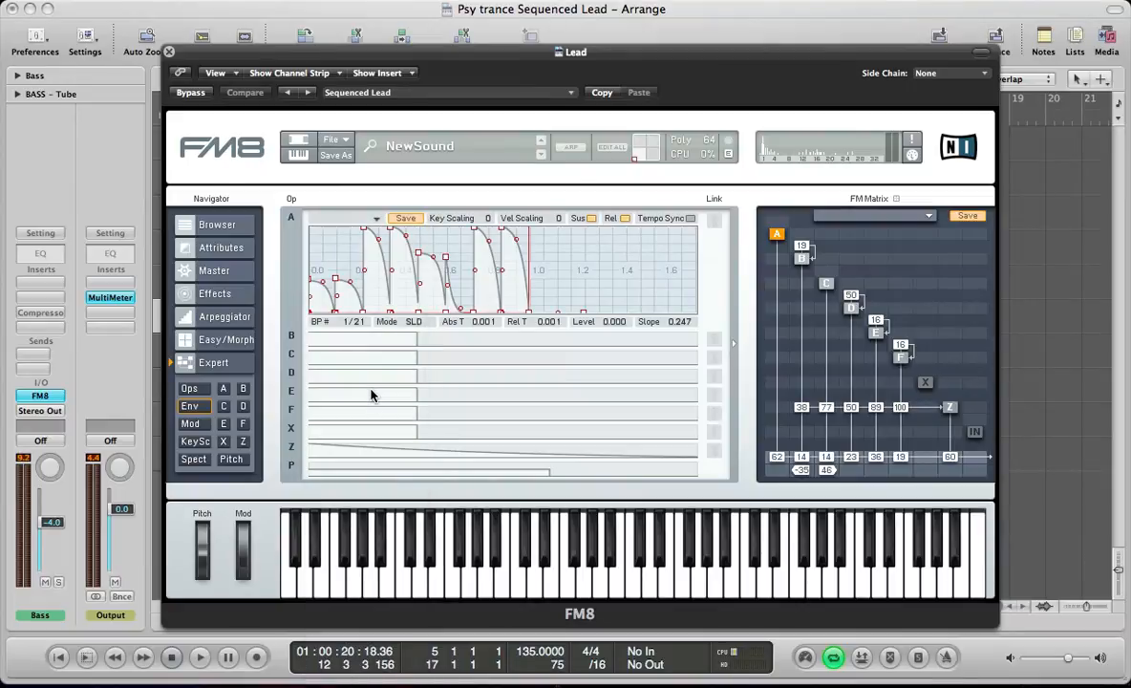
{"action": "left_click", "coordinate": [690, 219]}
- Link the envelopes of operators A, B, C, D, E and F so they share operator A's sequenced shape
{"action": "left_click", "coordinate": [714, 220]}
{"action": "left_click", "coordinate": [714, 339]}
{"action": "left_click", "coordinate": [713, 357]}
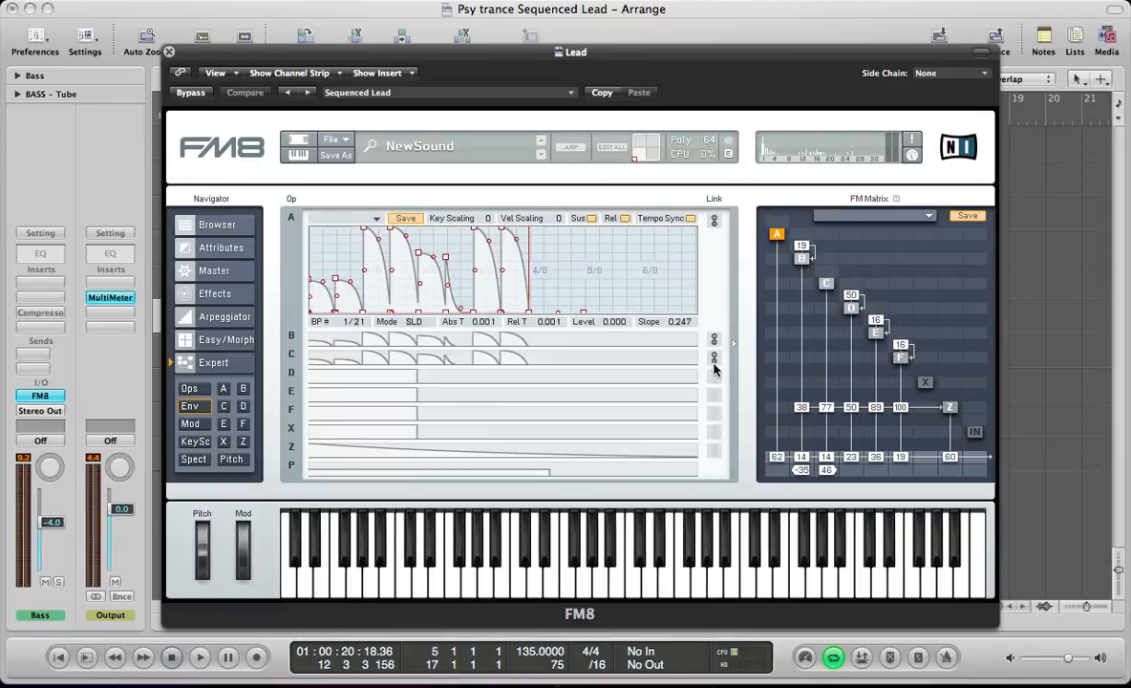
{"action": "left_click", "coordinate": [713, 377]}
{"action": "left_click", "coordinate": [714, 394]}
{"action": "left_click", "coordinate": [715, 414]}
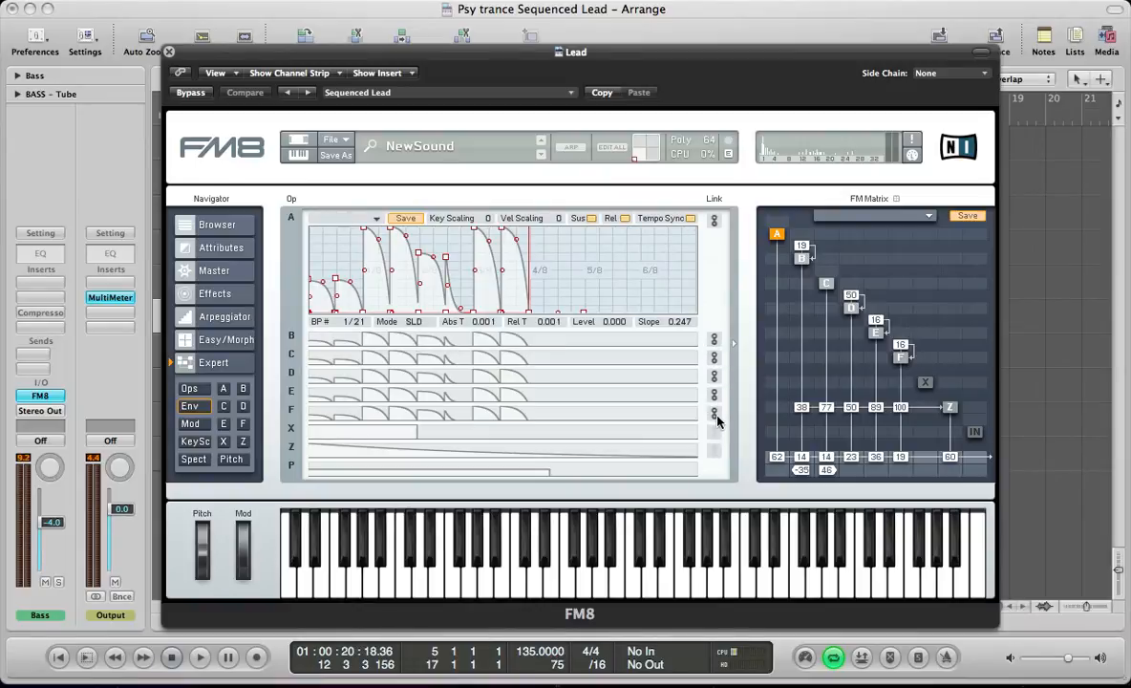
- Go through the linked envelopes of operators B to F and enable tempo sync on each
{"action": "left_click", "coordinate": [615, 336]}
{"action": "left_click", "coordinate": [687, 238]}
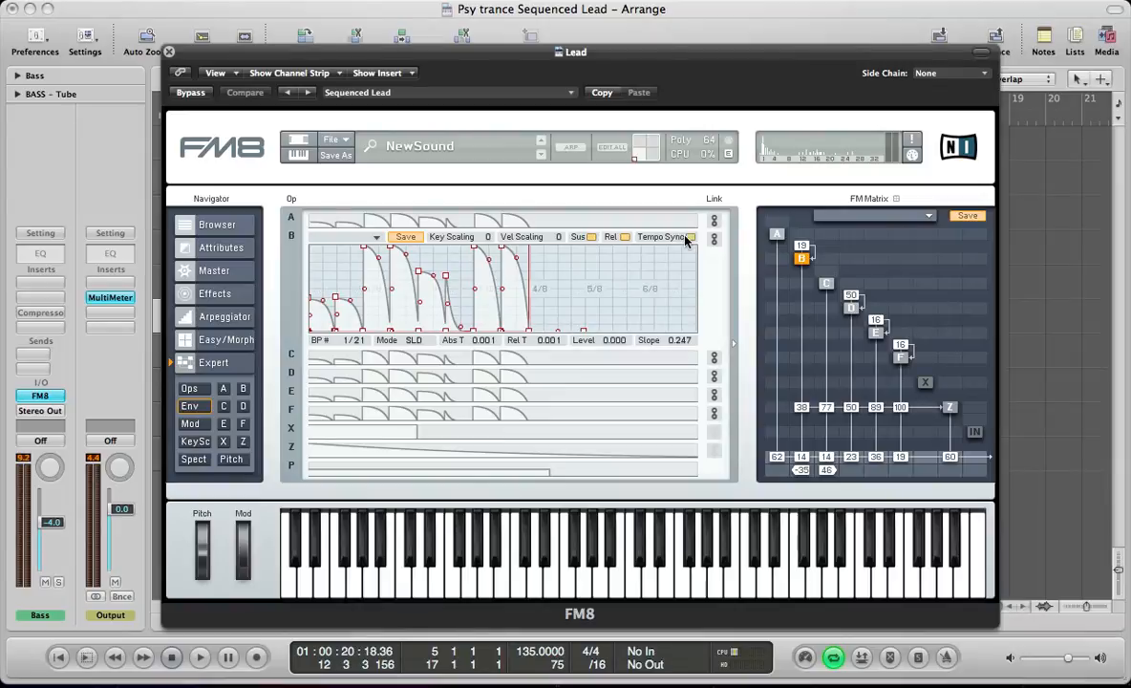
{"action": "left_click", "coordinate": [629, 362]}
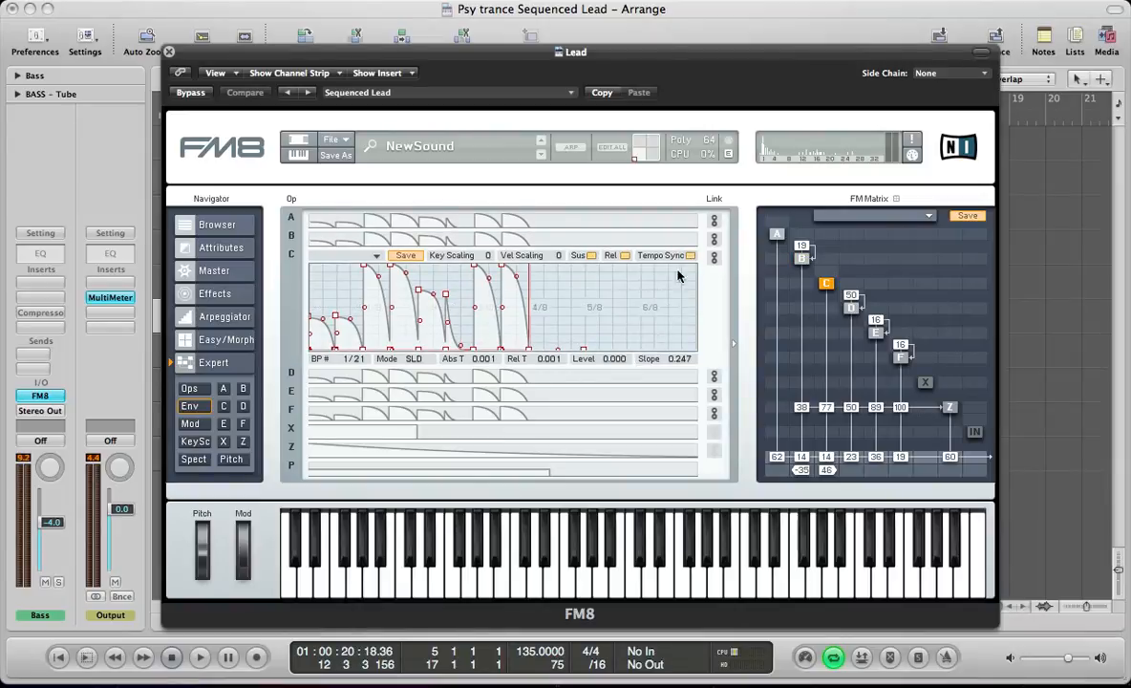
{"action": "left_click", "coordinate": [639, 379]}
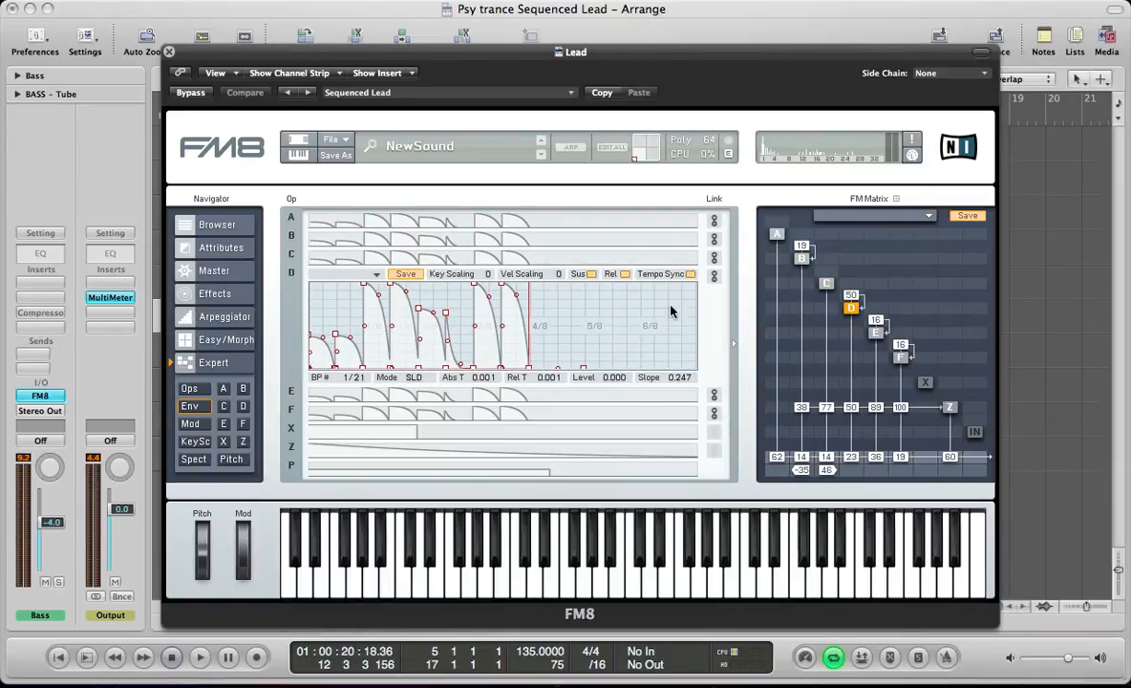
{"action": "left_click", "coordinate": [600, 390]}
{"action": "left_click", "coordinate": [690, 293]}
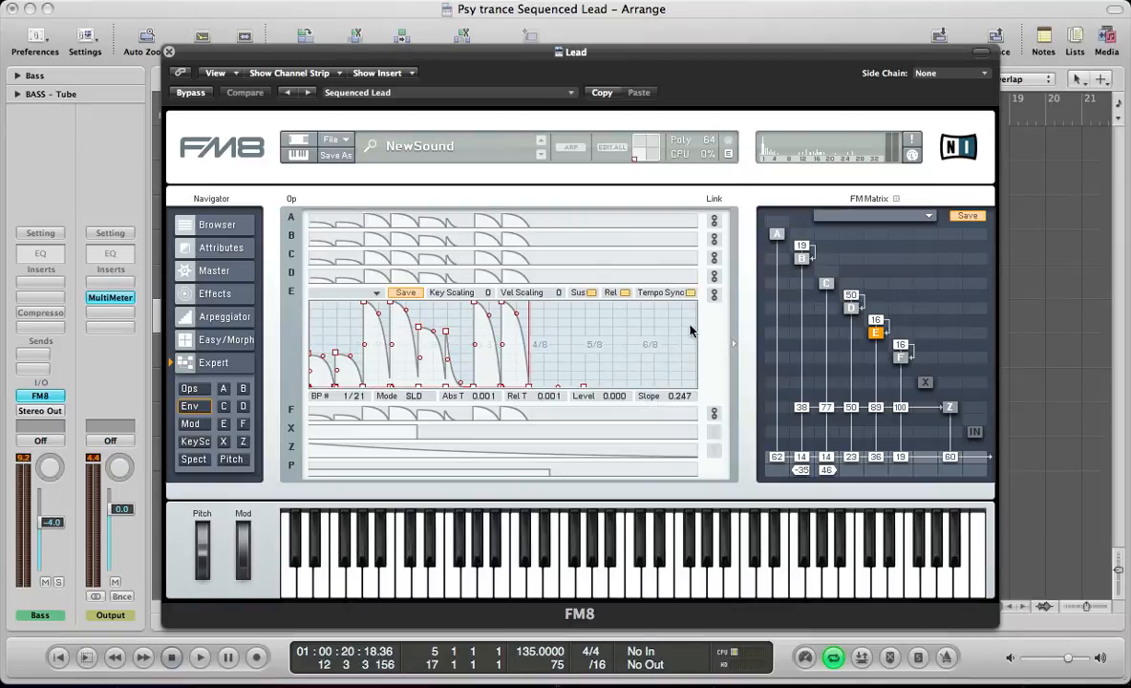
{"action": "left_click", "coordinate": [578, 426]}
{"action": "left_click", "coordinate": [688, 311]}
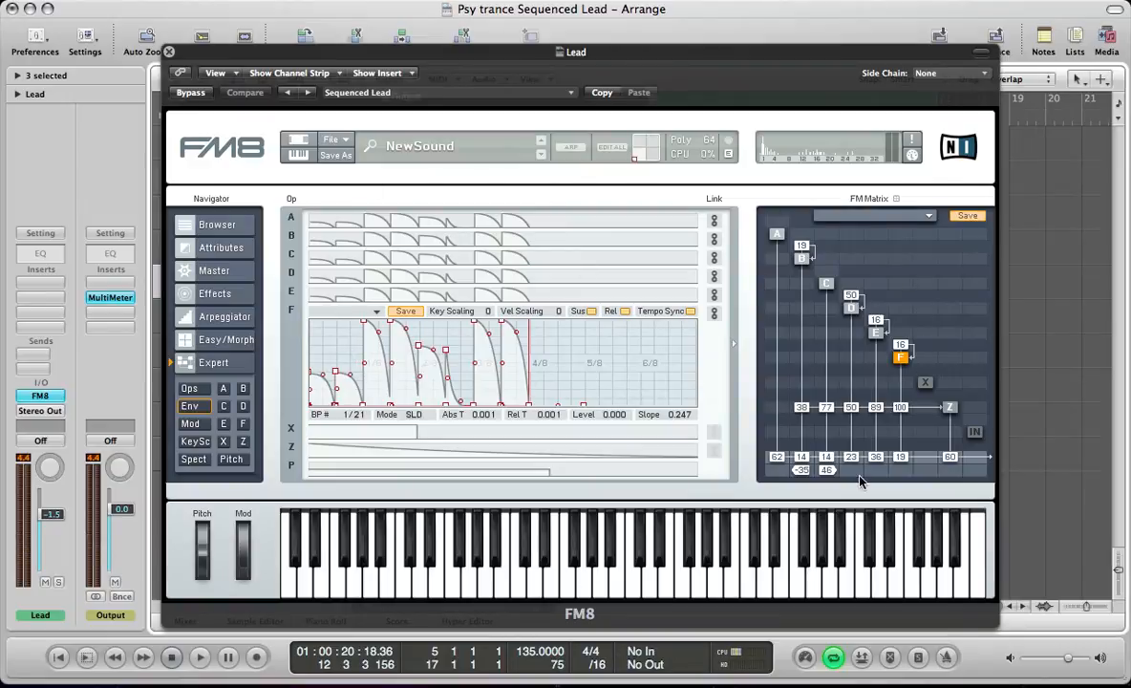
- Reshape the second pulse of operator F's linked envelope into a faster decay with a slope of 0.660 at breakpoint 6
{"action": "left_click", "coordinate": [353, 447]}
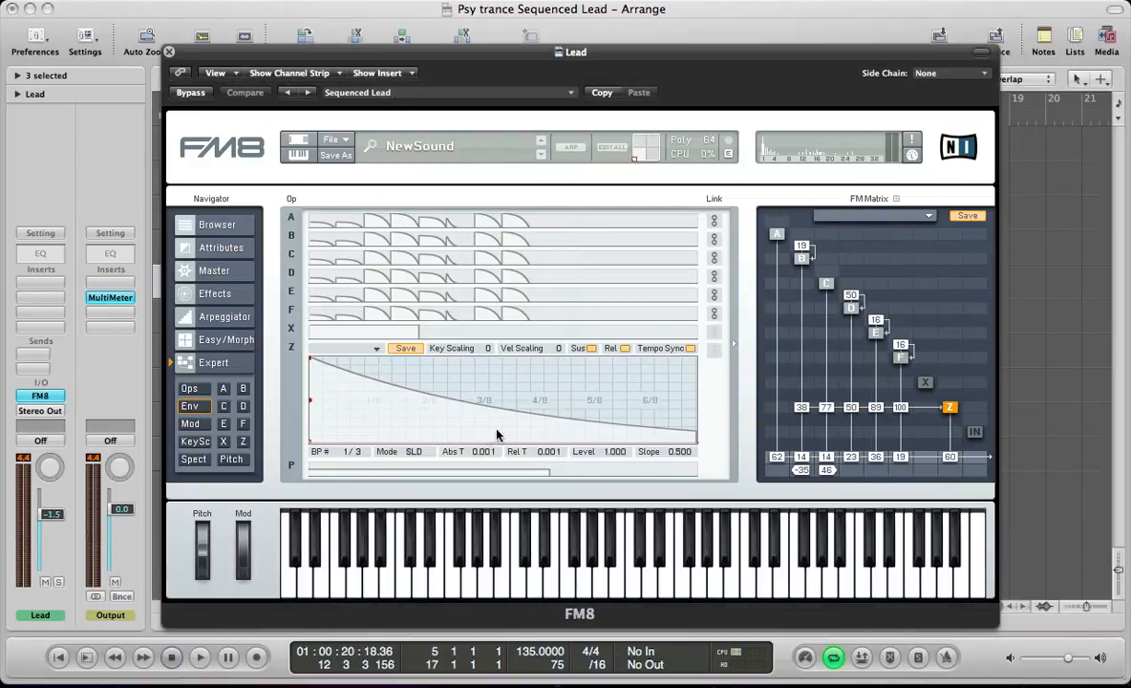
{"action": "left_click", "coordinate": [424, 320]}
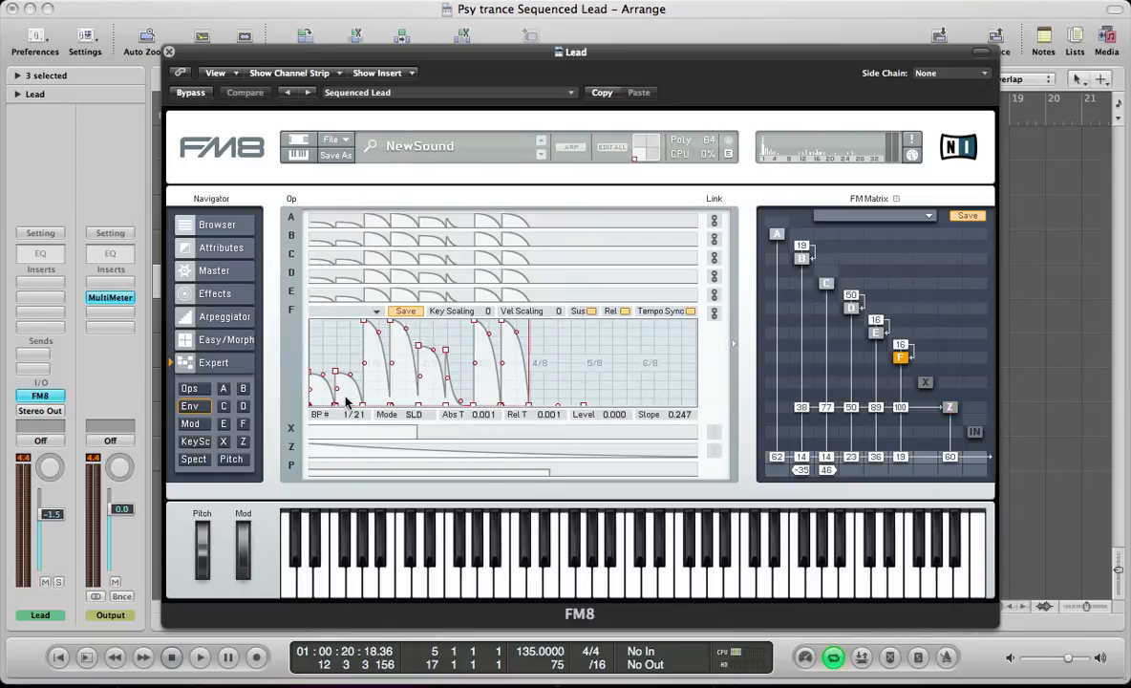
{"action": "left_click", "coordinate": [412, 416]}
{"action": "left_click_drag", "start_coordinate": [349, 374], "coordinate": [353, 418]}
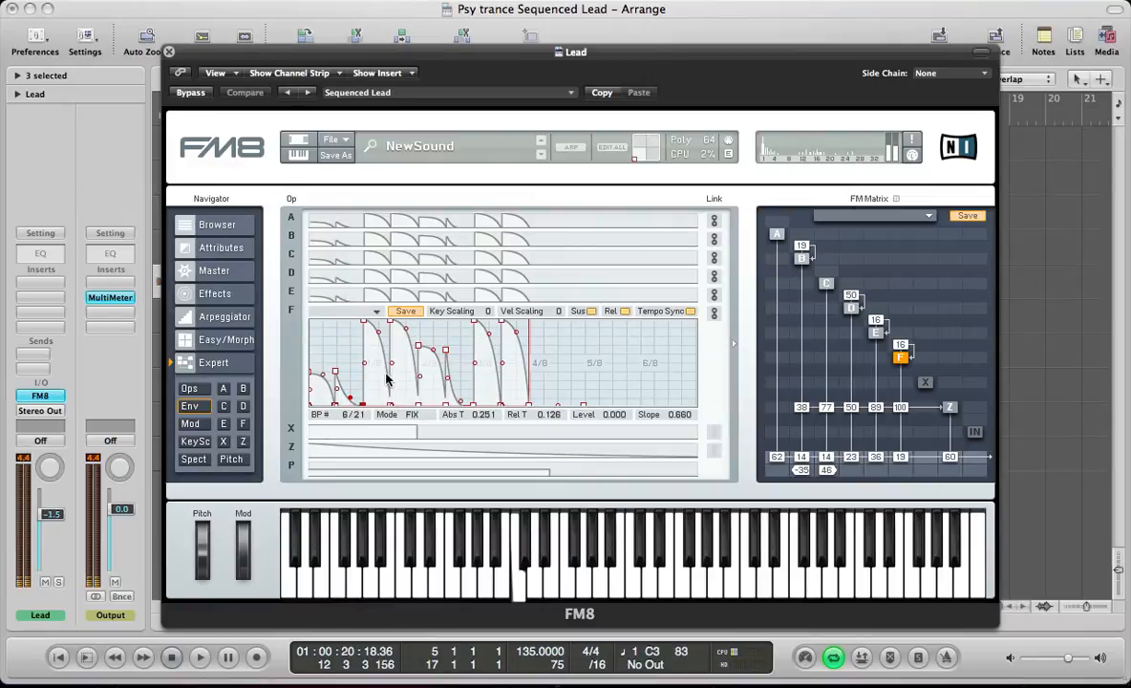
- Reshape operator F's remaining envelope pulses, with slope 0.500 at breakpoint 11, 0.700 at 17, and breakpoint 20 at level 0.330 with slope 0.500
{"action": "left_click_drag", "start_coordinate": [374, 331], "coordinate": [406, 361]}
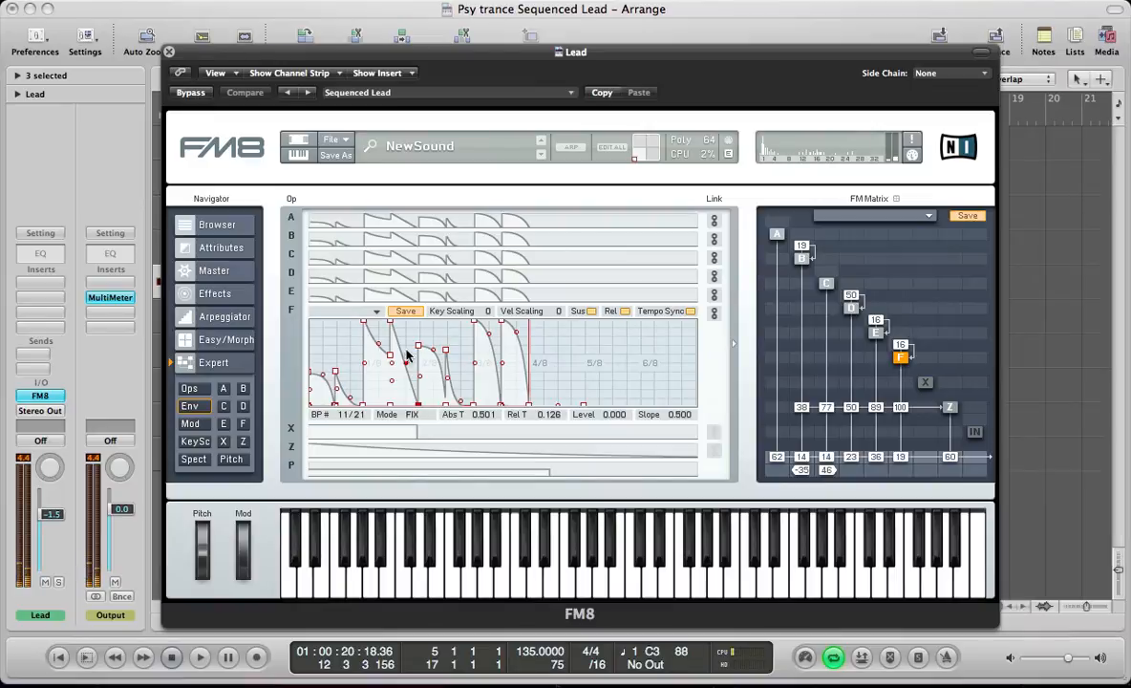
{"action": "left_click_drag", "start_coordinate": [417, 404], "coordinate": [497, 373]}
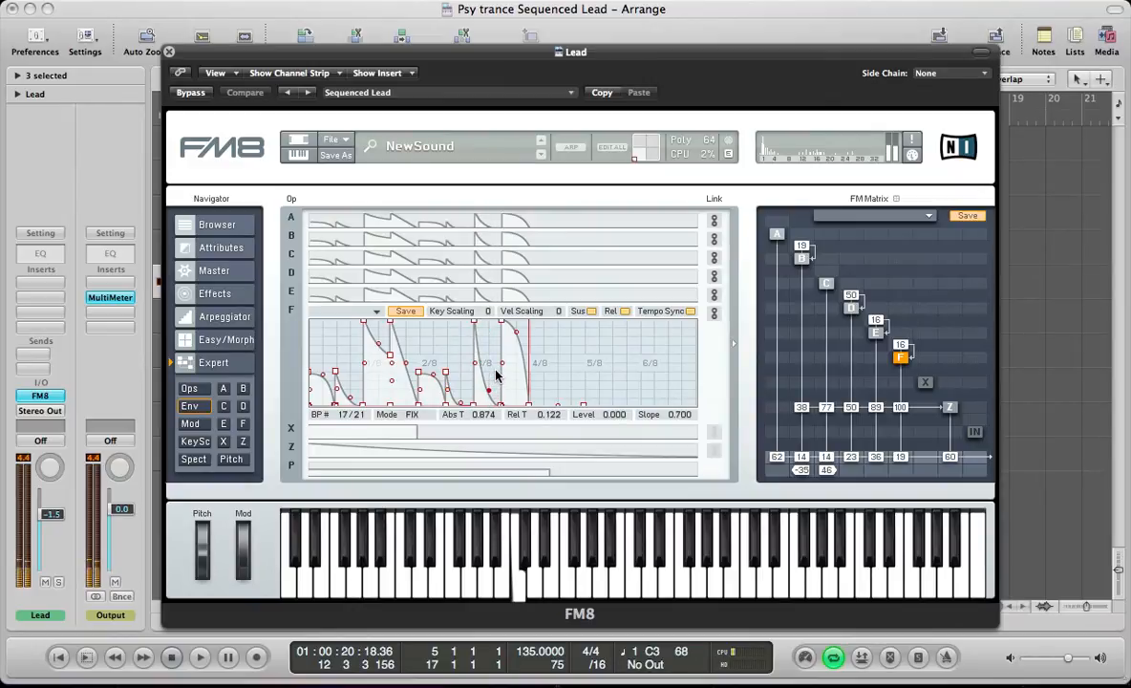
{"action": "left_click_drag", "start_coordinate": [516, 333], "coordinate": [518, 366]}
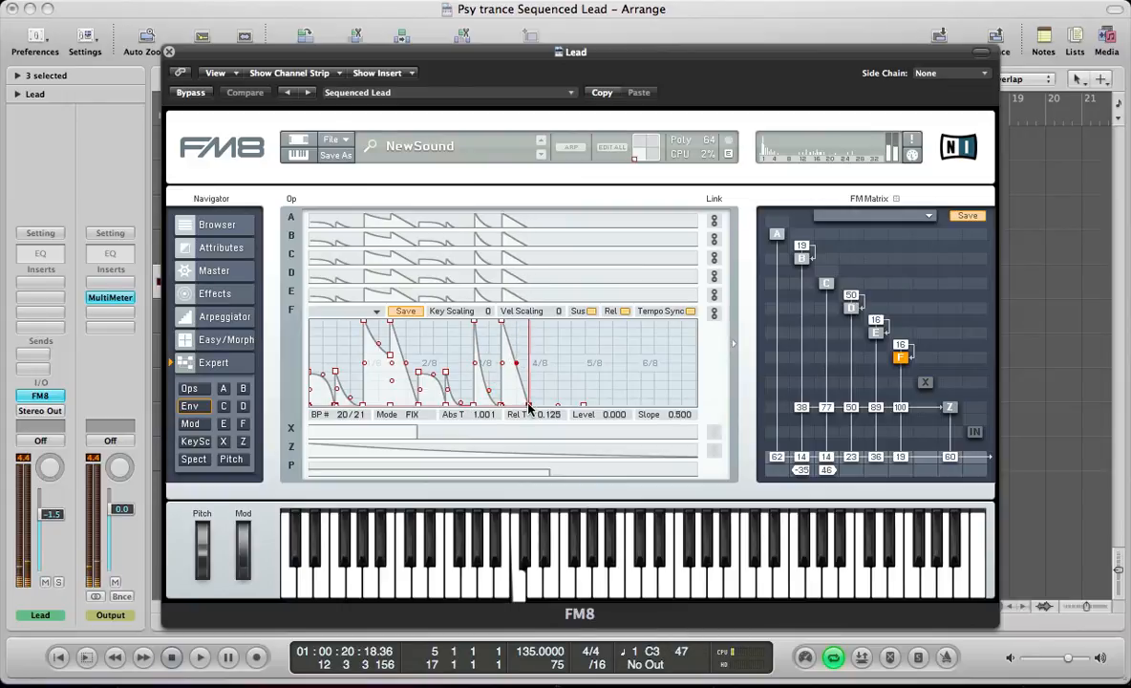
{"action": "left_click_drag", "start_coordinate": [529, 407], "coordinate": [530, 380]}
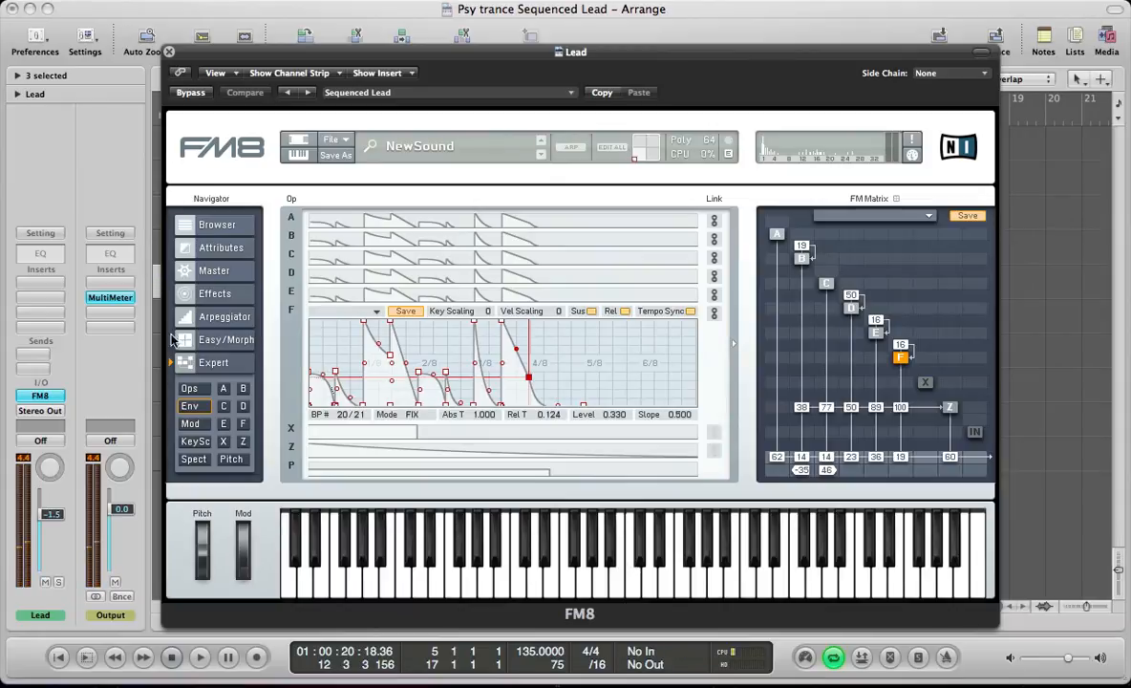
- Add a Peak EQ effect and move both bands to higher frequencies with slight boosts
{"action": "left_click", "coordinate": [212, 298]}
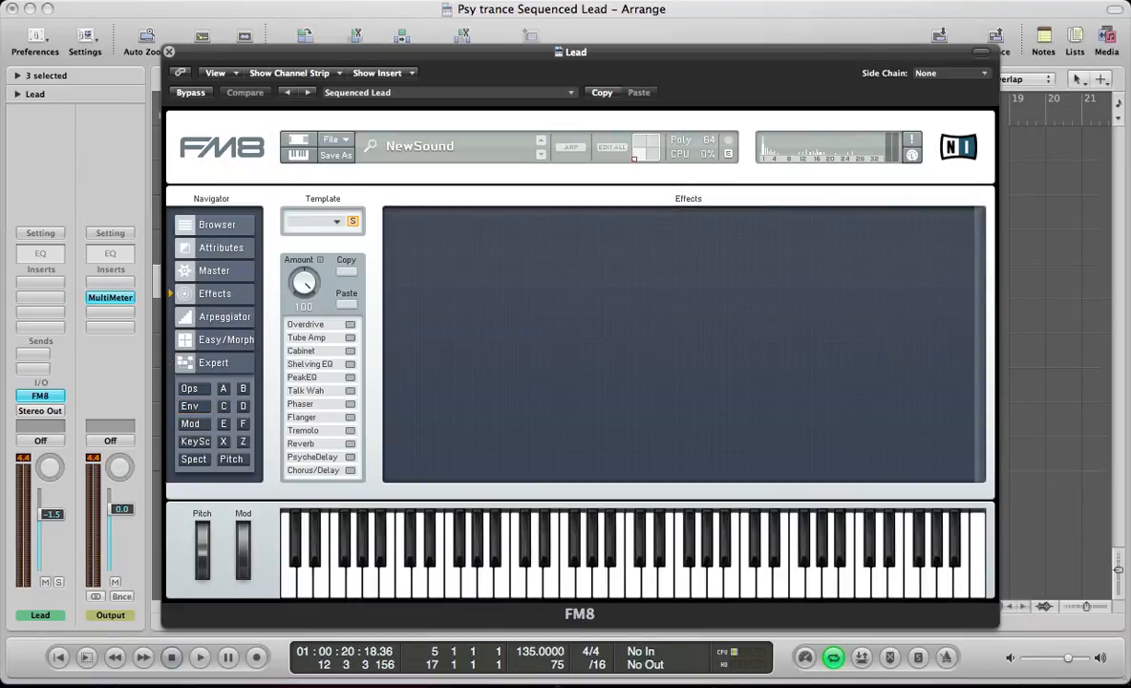
{"action": "left_click", "coordinate": [349, 377]}
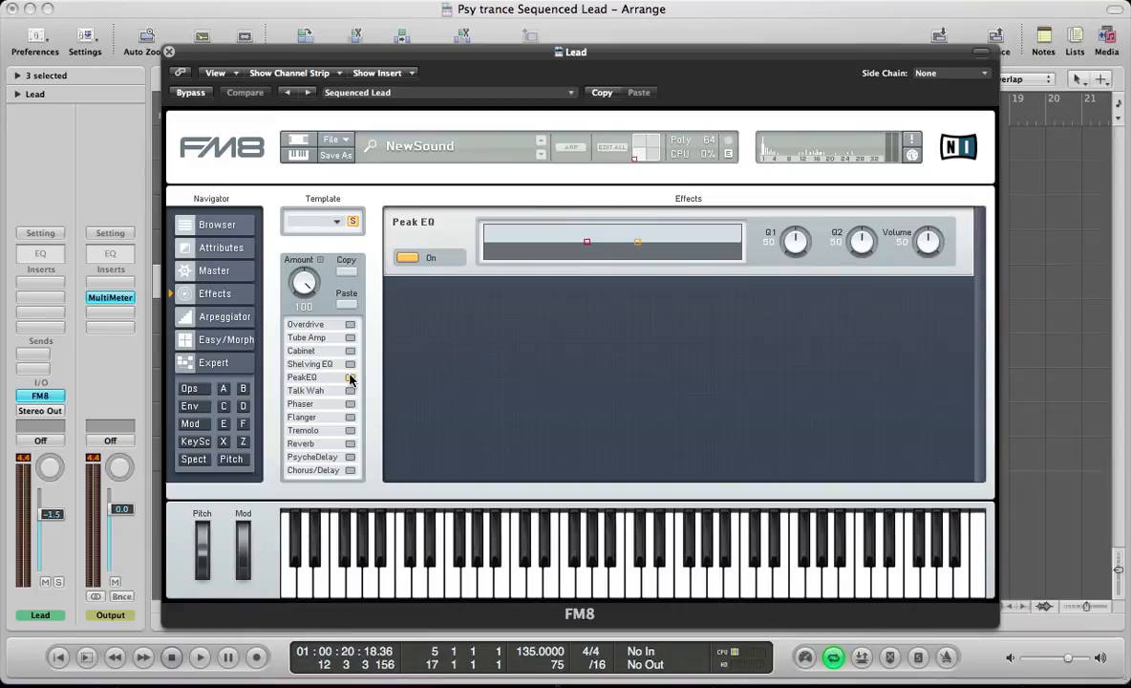
{"action": "left_click_drag", "start_coordinate": [636, 240], "coordinate": [670, 239]}
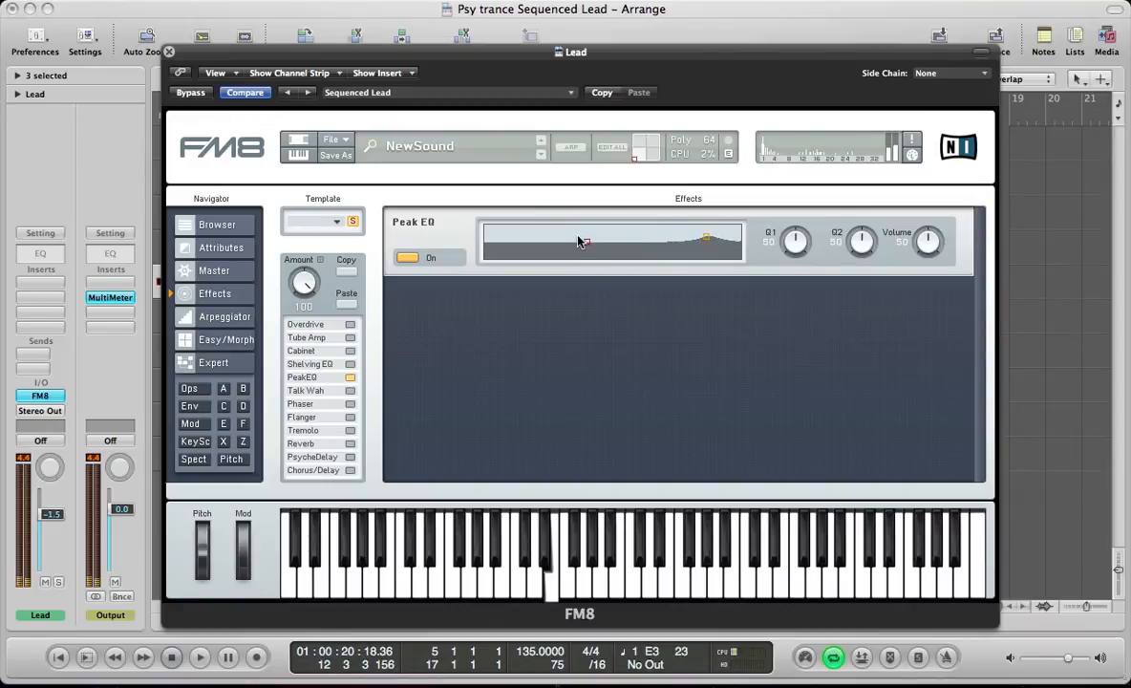
{"action": "left_click_drag", "start_coordinate": [585, 240], "coordinate": [645, 239]}
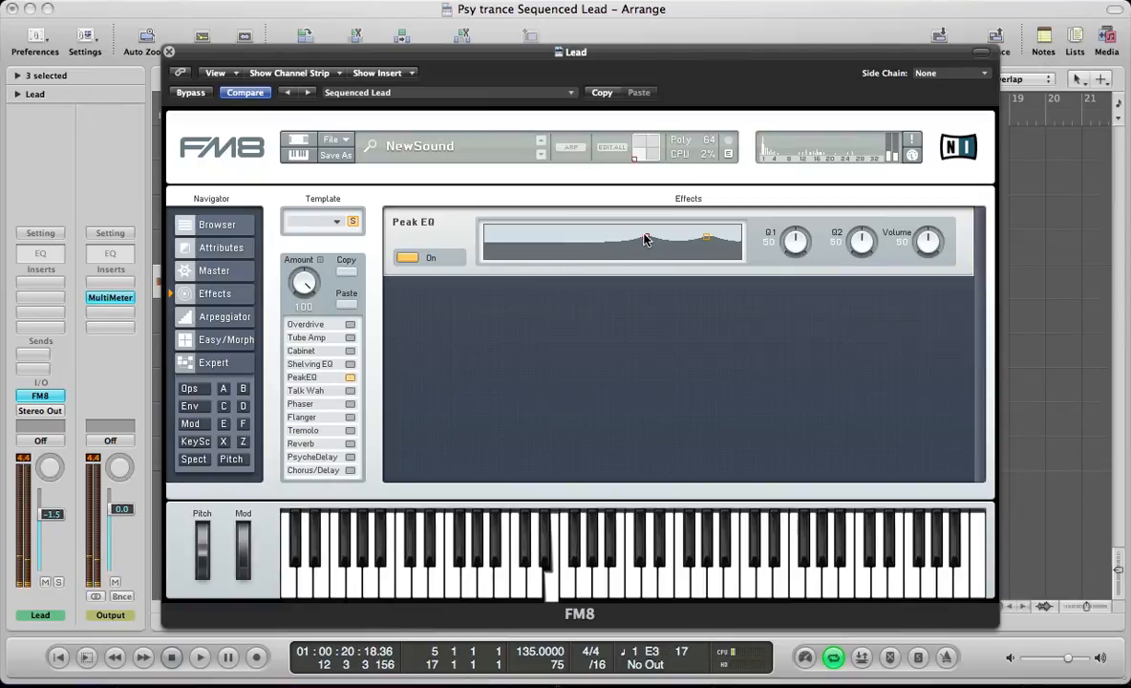
- Add a PsycheDelay effect with tempo sync enabled and set its dry/wet mix to 20
{"action": "left_click", "coordinate": [350, 456]}
{"action": "left_click_drag", "start_coordinate": [527, 316], "coordinate": [526, 341]}
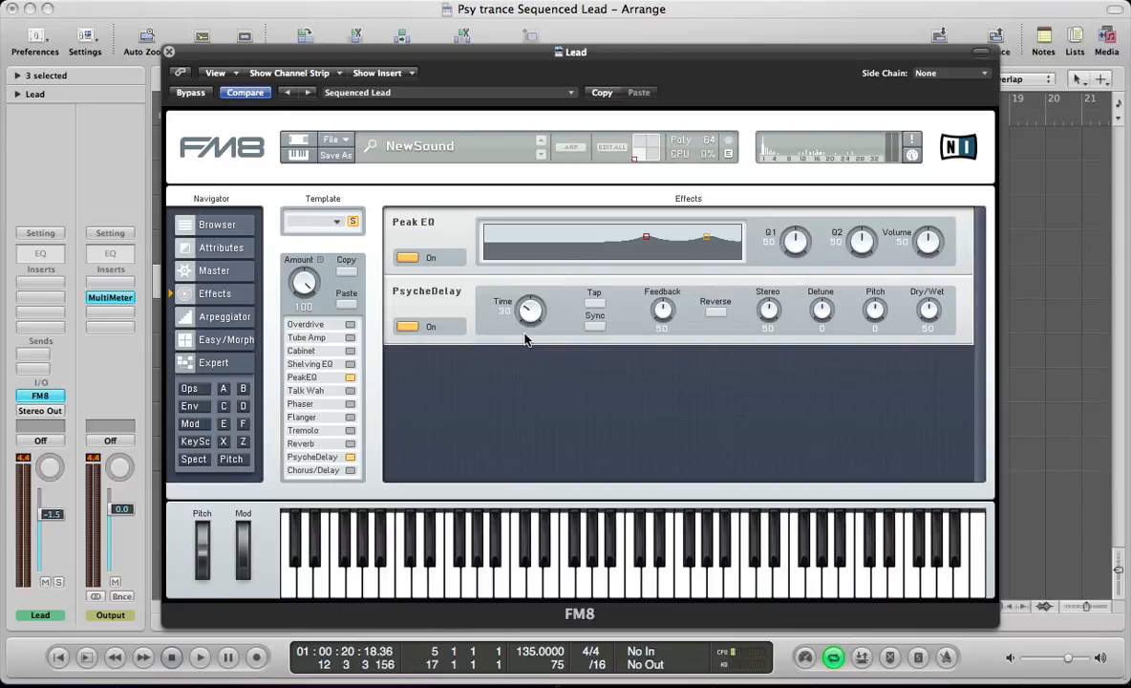
{"action": "left_click", "coordinate": [595, 327]}
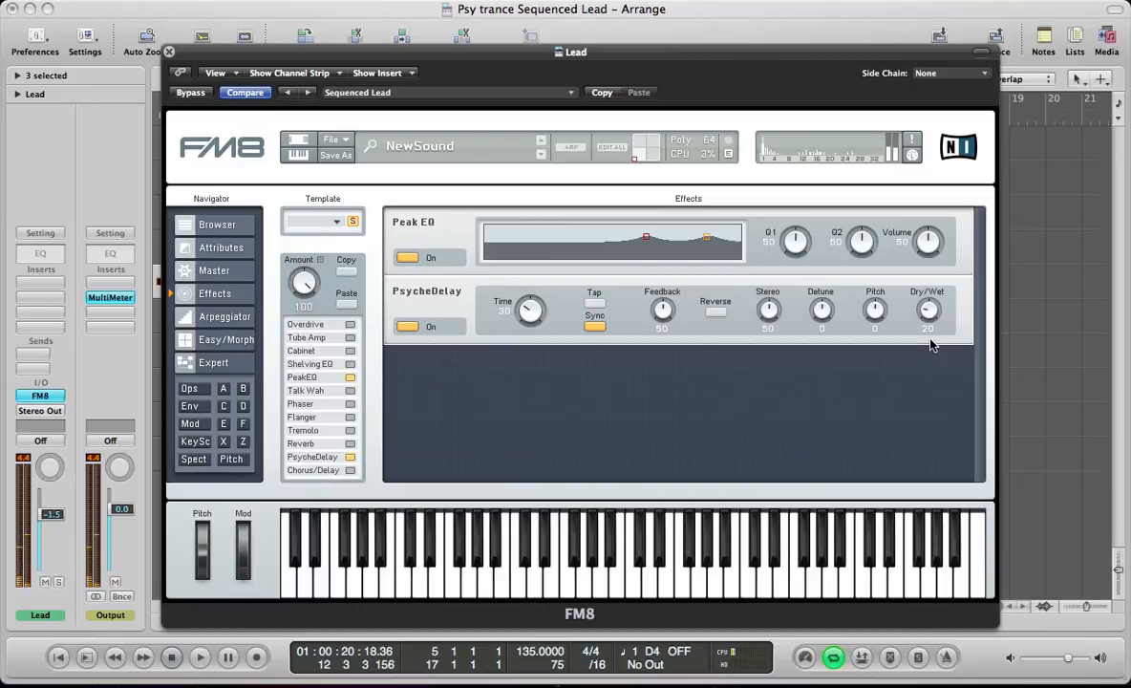
- Remove the mod-wheel-controlled LFO 1 pitch modulation and route LFO 1 directly to Pitch with an amount of 11
{"action": "left_click", "coordinate": [190, 424]}
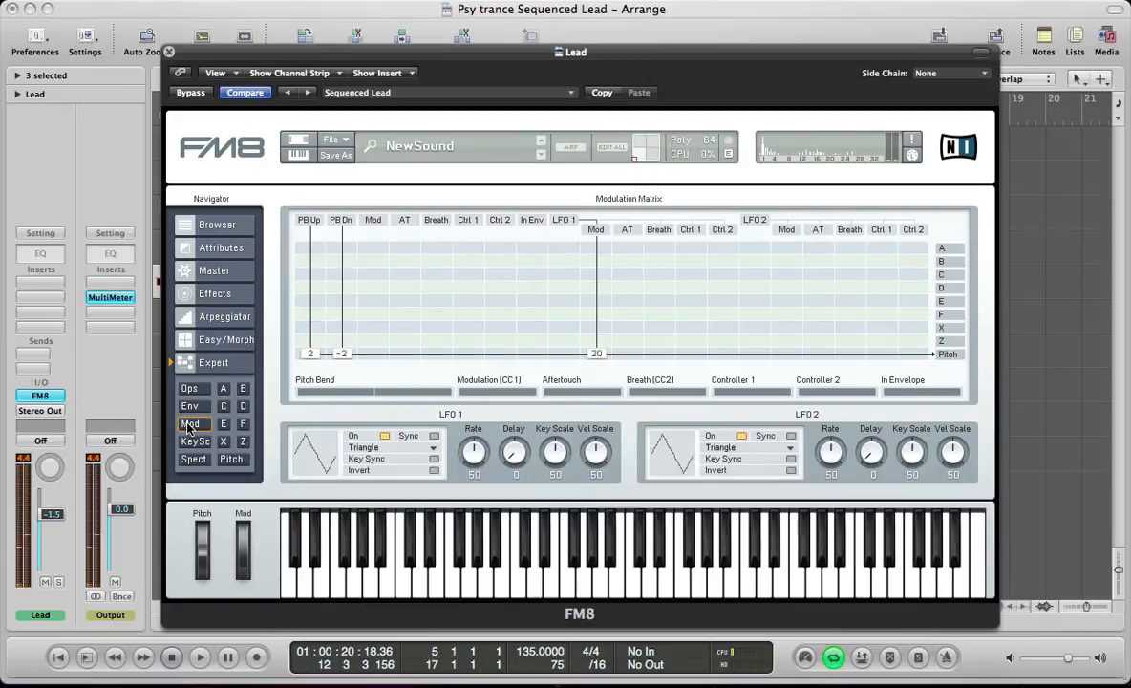
{"action": "double_click", "coordinate": [593, 357]}
{"action": "left_click_drag", "start_coordinate": [568, 354], "coordinate": [572, 349]}
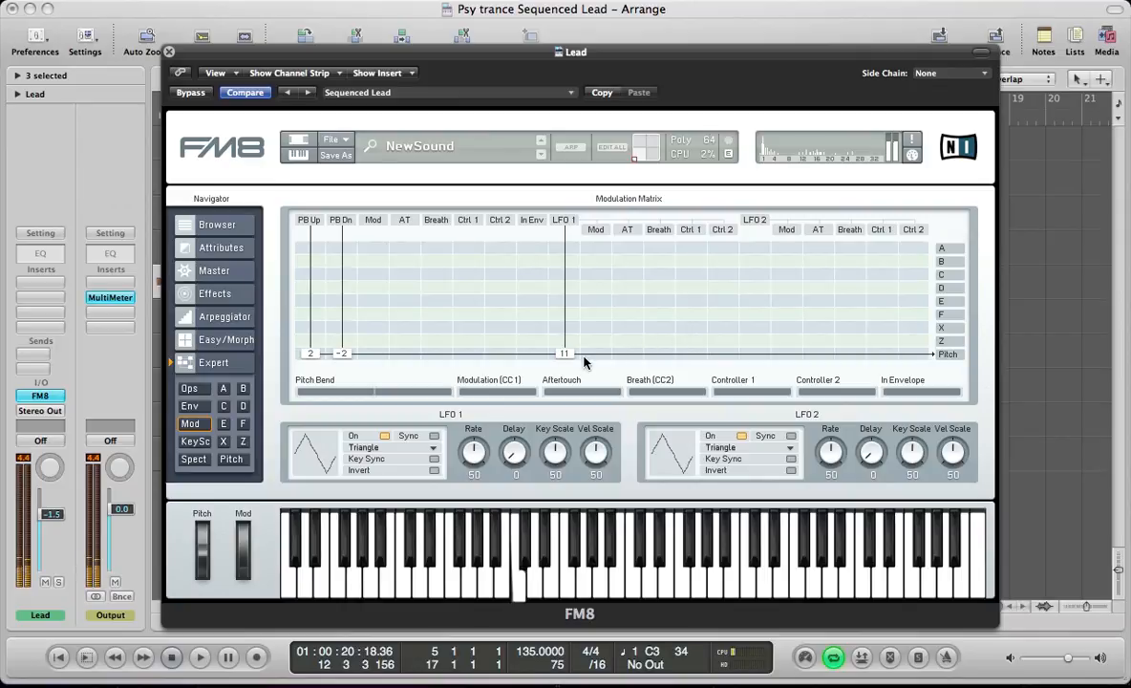
{"action": "mouse_move", "coordinate": [570, 360]}
{"action": "left_mouse_down"}
{"action": "mouse_move", "coordinate": [575, 342]}
{"action": "mouse_move", "coordinate": [571, 356]}
{"action": "left_mouse_up"}
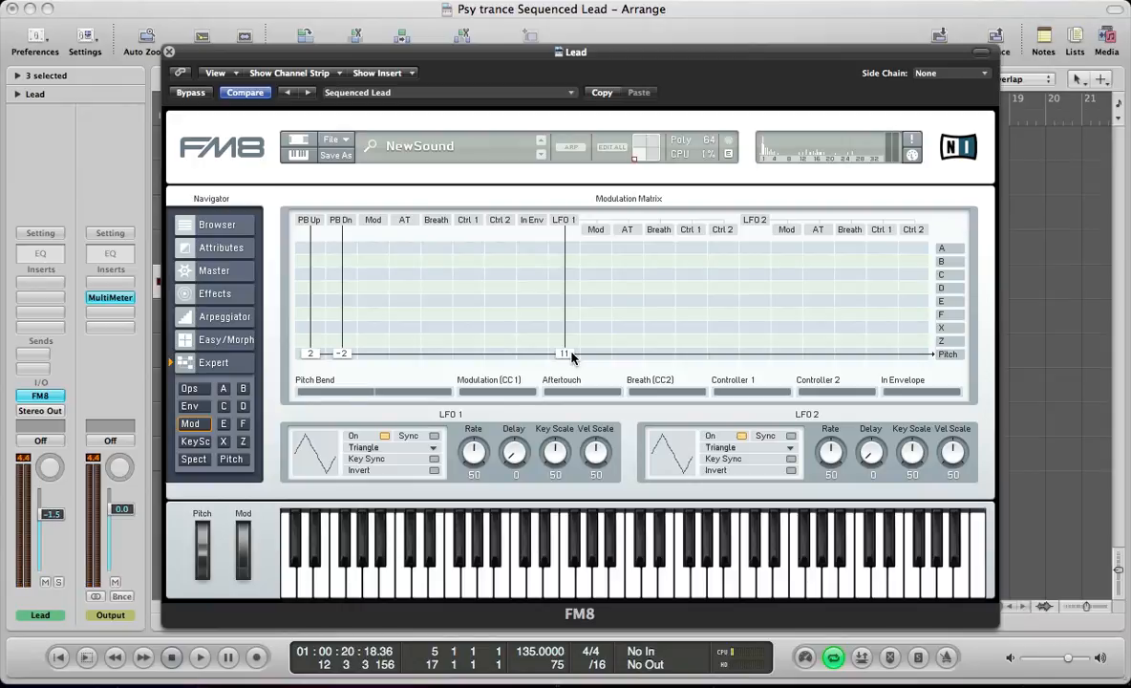
- Play the lead in the arrangement, check the notes of the Lead region at bar 9, and return to the FM8 editor
{"action": "key", "text": "super+w"}
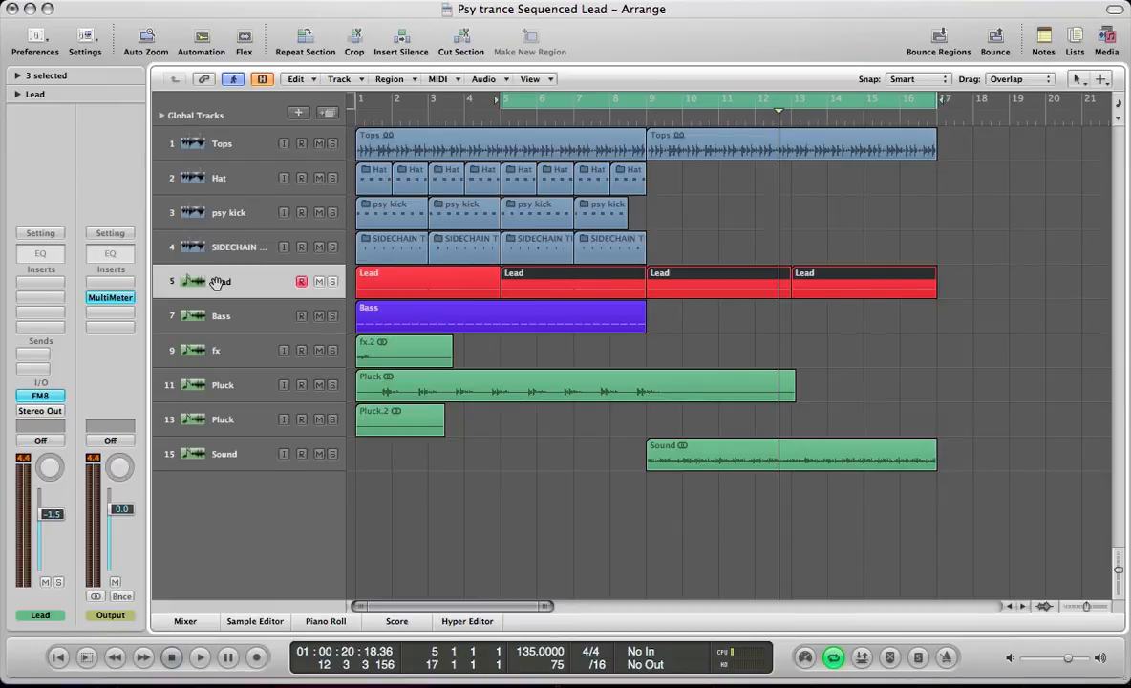
{"action": "key", "text": "space"}
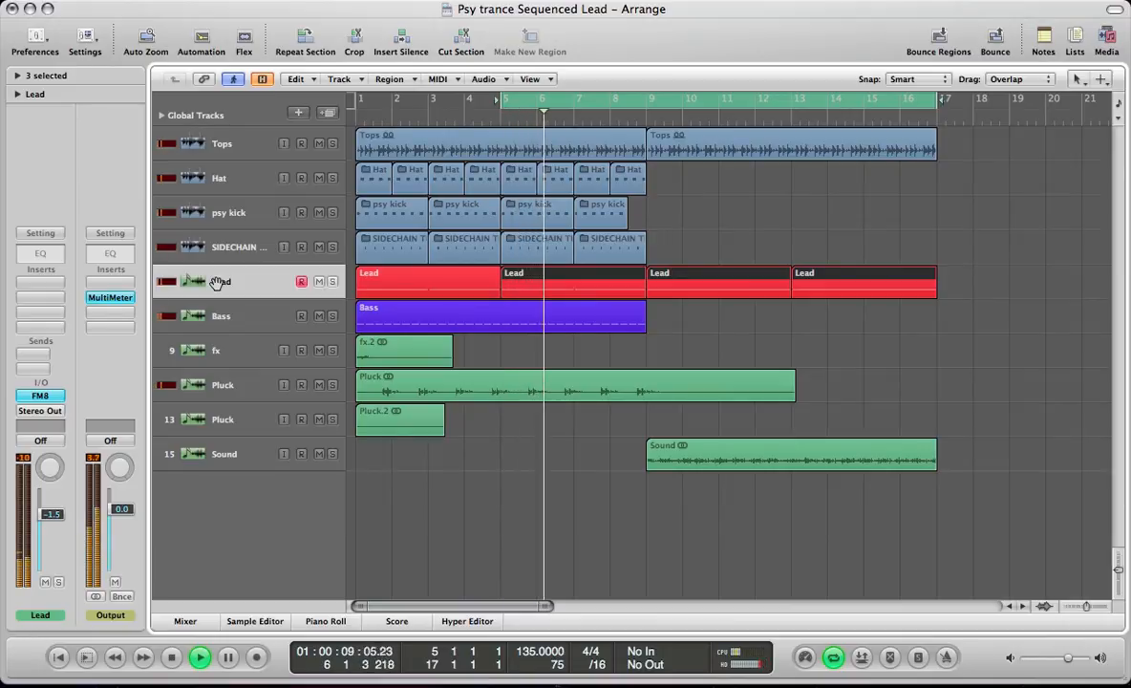
{"action": "left_click", "coordinate": [697, 271]}
{"action": "double_click", "coordinate": [704, 270]}
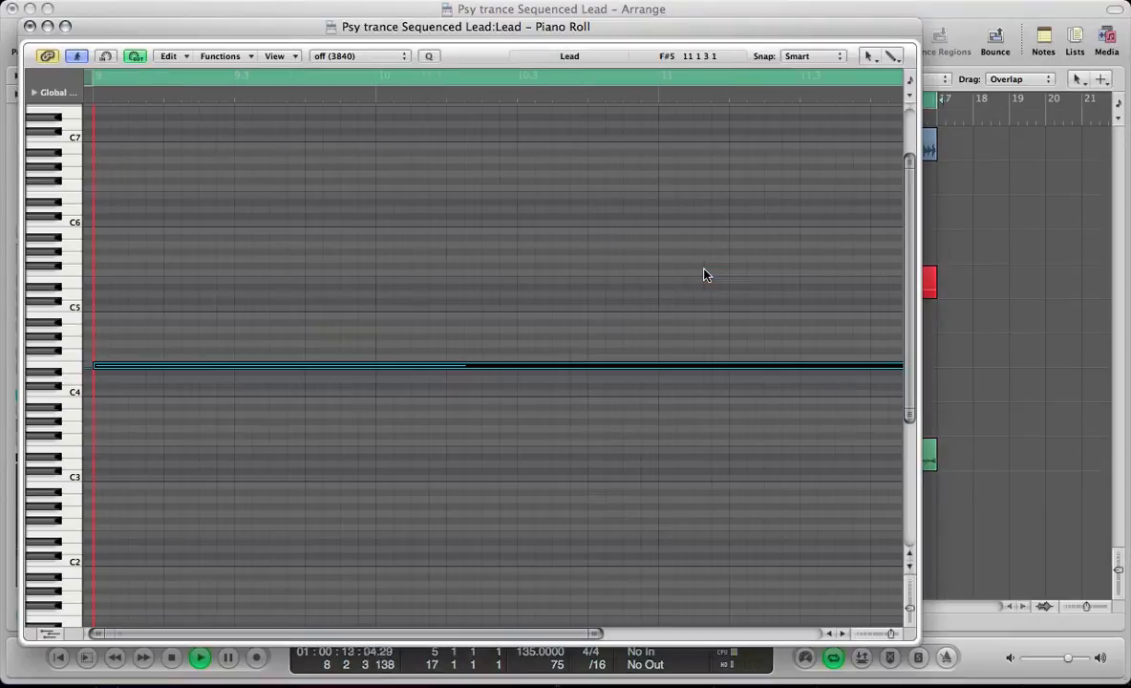
{"action": "key", "text": "super+w"}
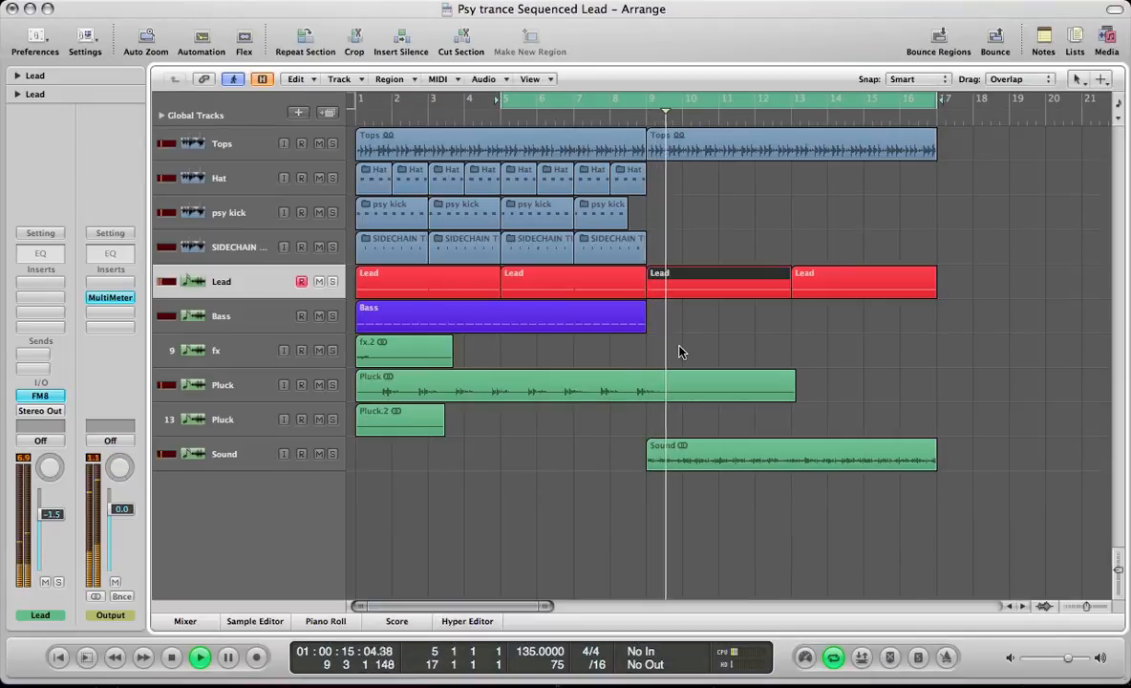
{"action": "left_click", "coordinate": [744, 340]}
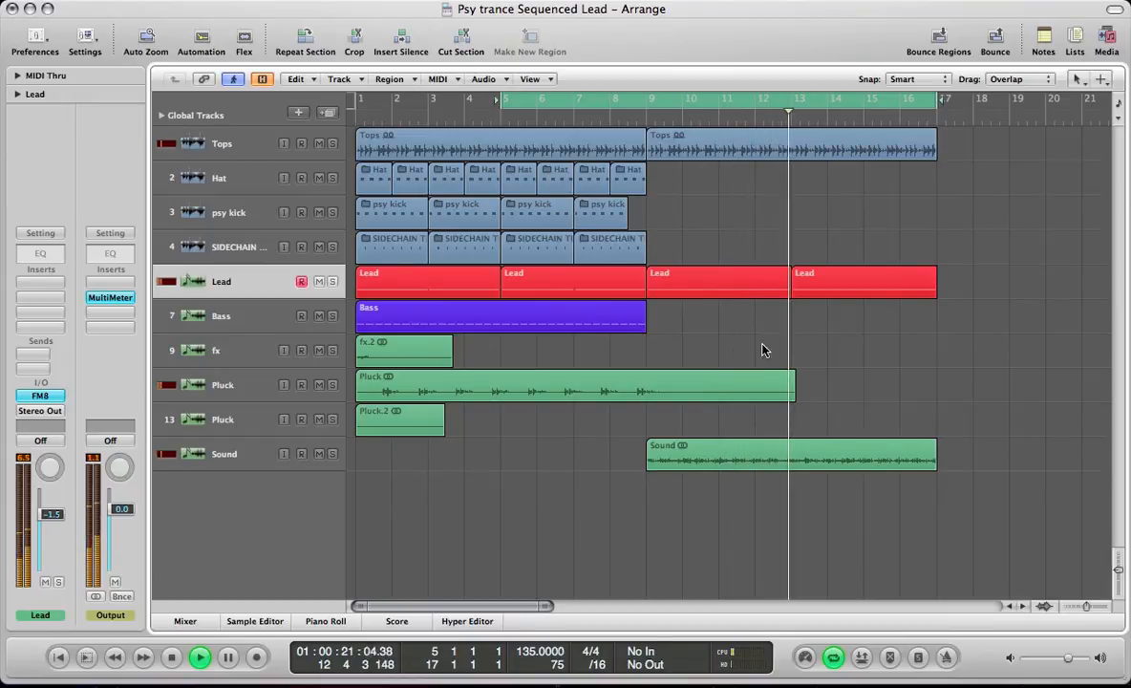
{"action": "key", "text": "space"}
{"action": "key", "text": "v"}
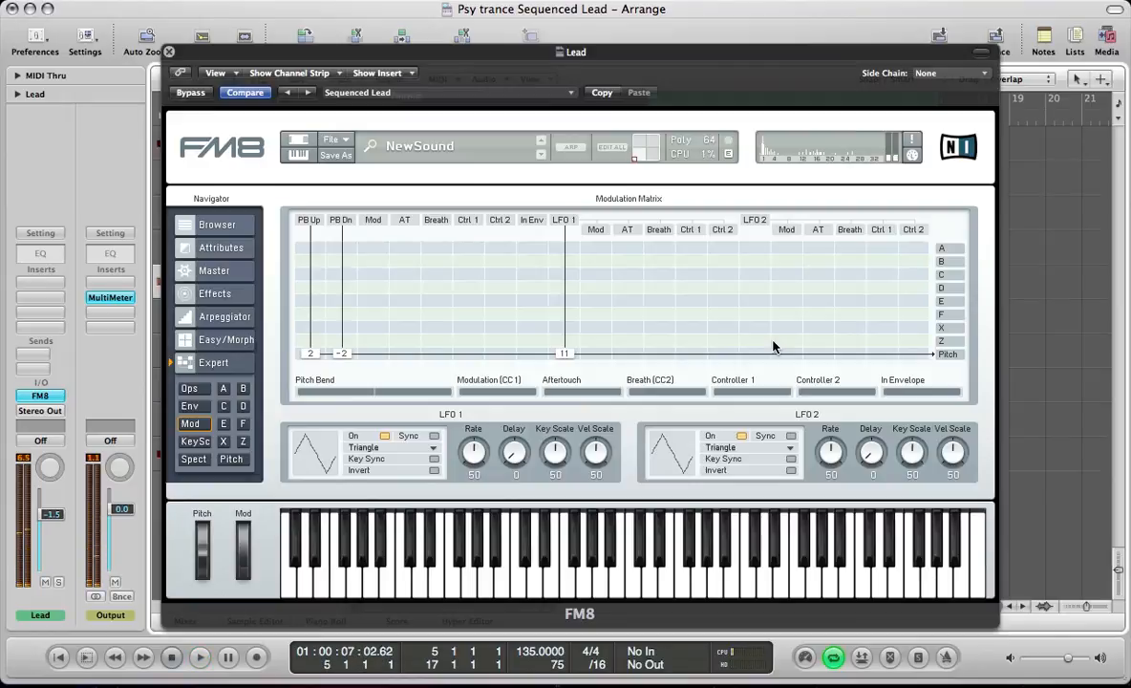